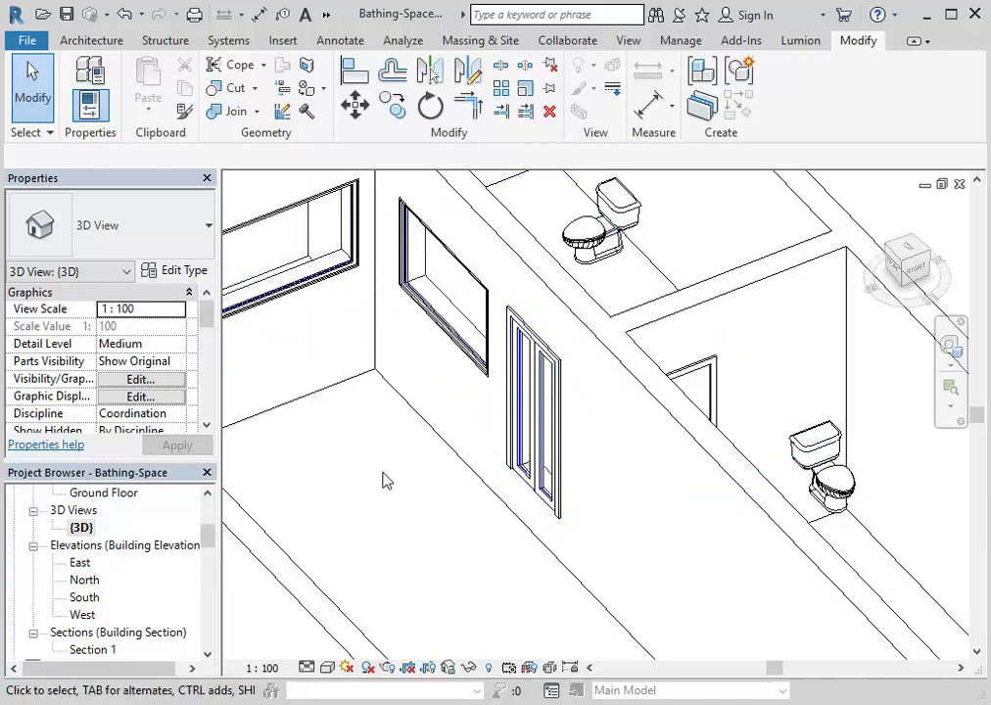
Step: Open the Section 1 view and examine the heights of the Courtyard, Ground Floor and Ceiling levels
mouse_move(211, 542)
mouse_down()
mouse_move(210, 580)
mouse_move(208, 559)
mouse_up()
double_click(95, 529)
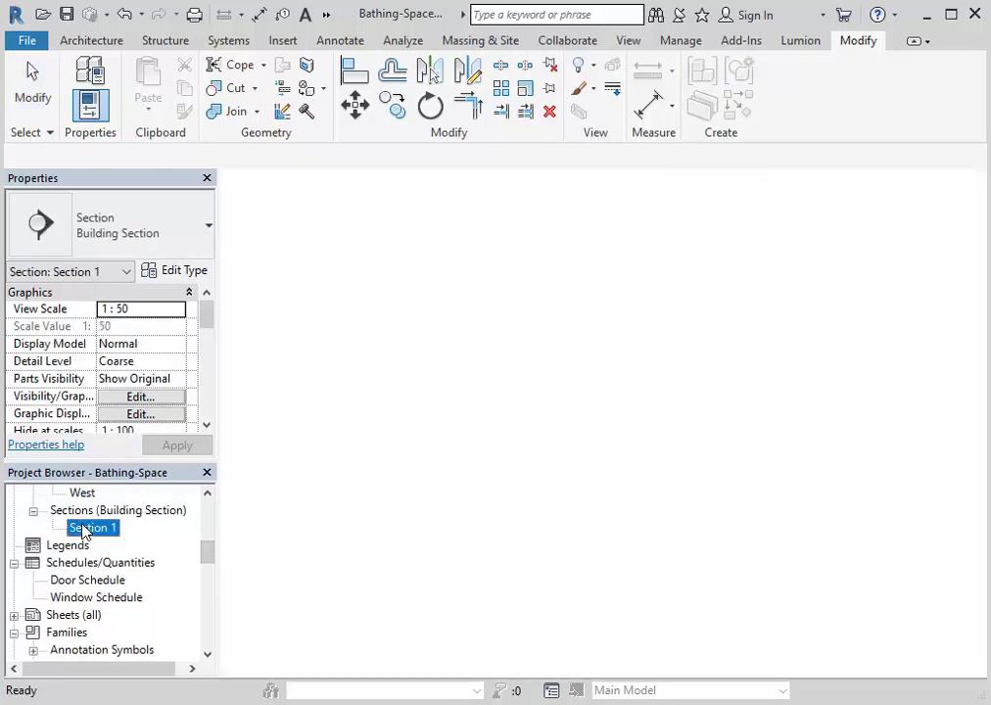
scroll(604, 411, up, 3)
middle_drag(605, 411, 571, 459)
scroll(782, 443, up, 2)
middle_drag(782, 443, 648, 441)
scroll(649, 441, up, 2)
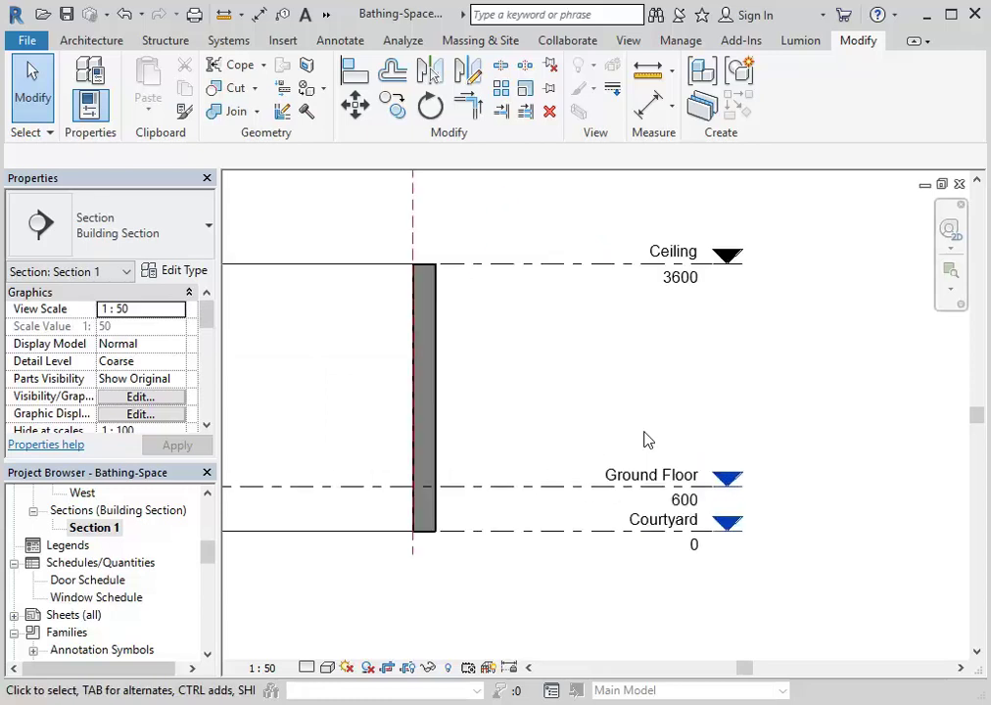
scroll(642, 503, up, 3)
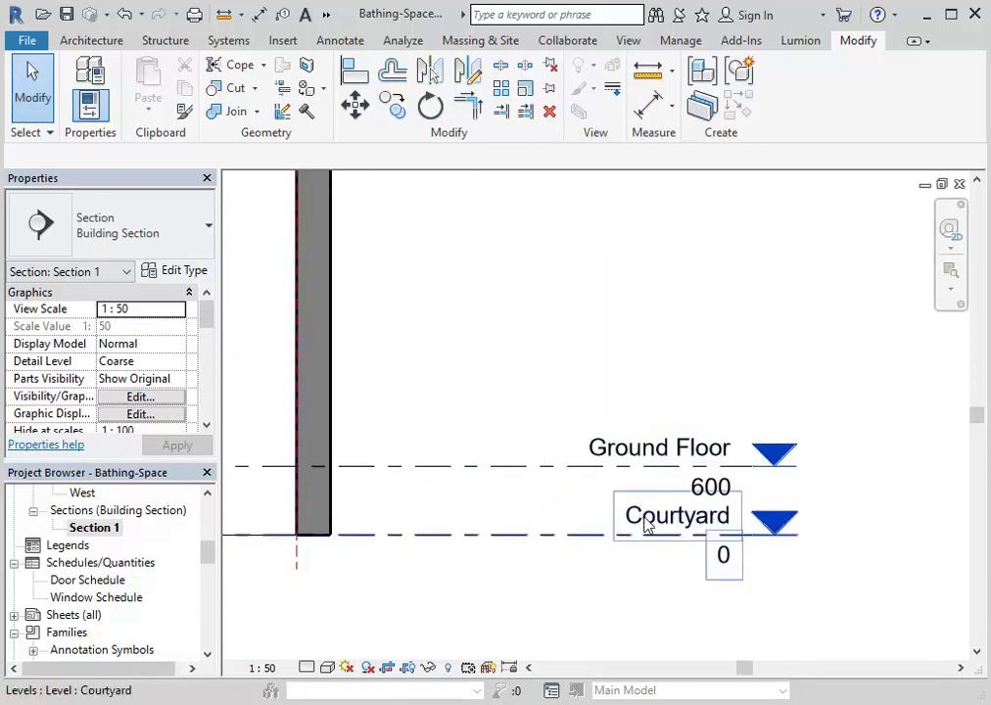
Step: Return to the 3D view and inspect the double glass door's level and sill height
drag(208, 557, 206, 534)
double_click(80, 545)
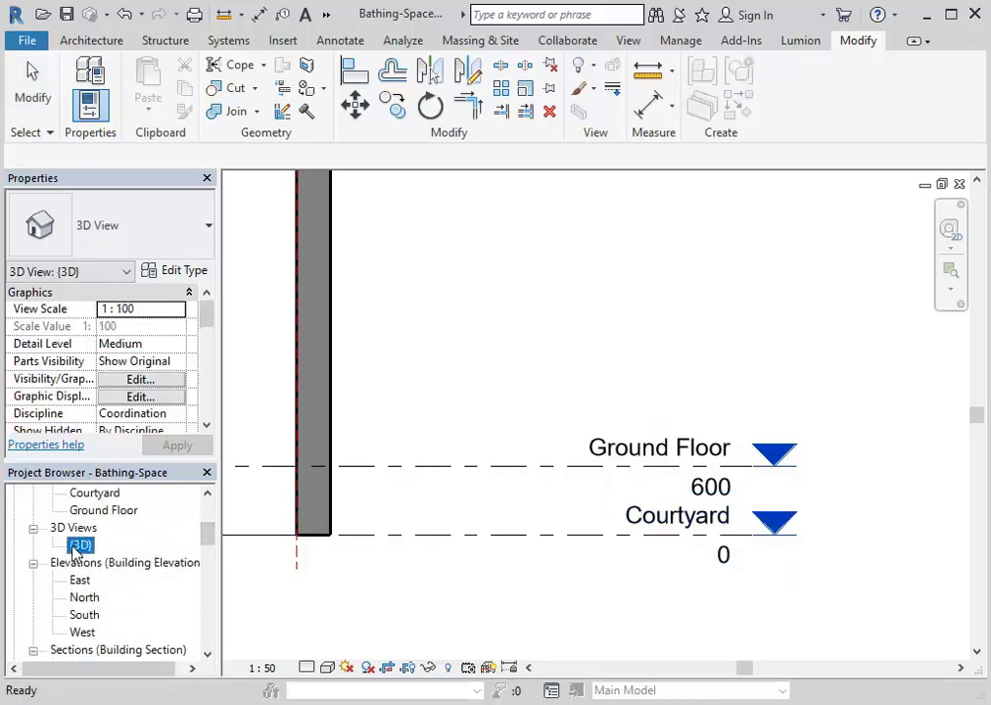
scroll(511, 546, up, 5)
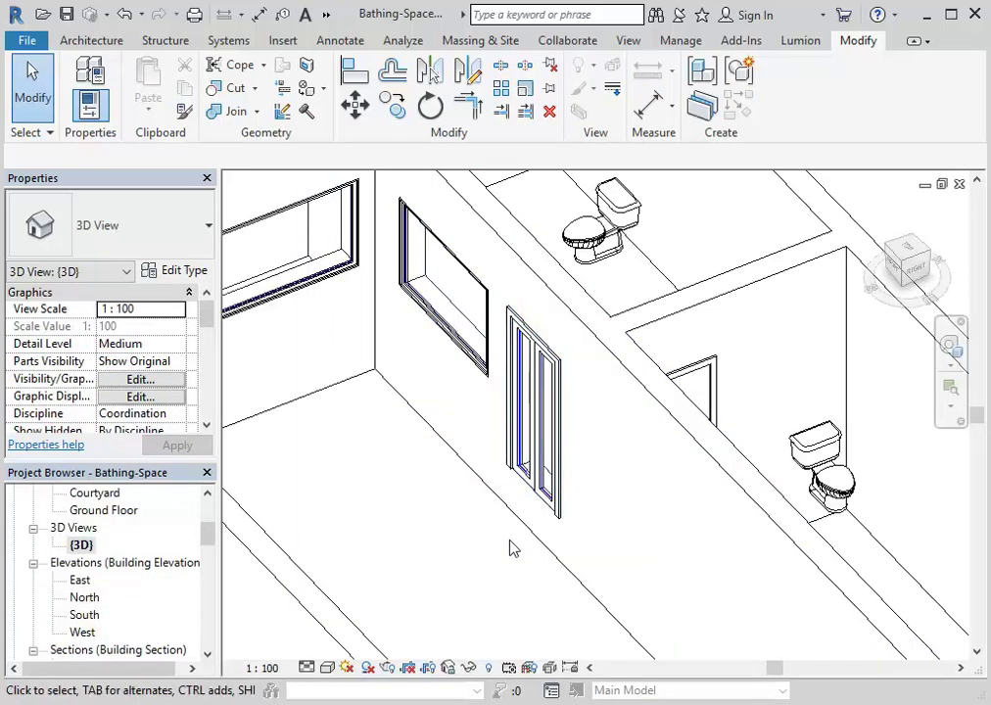
click(534, 457)
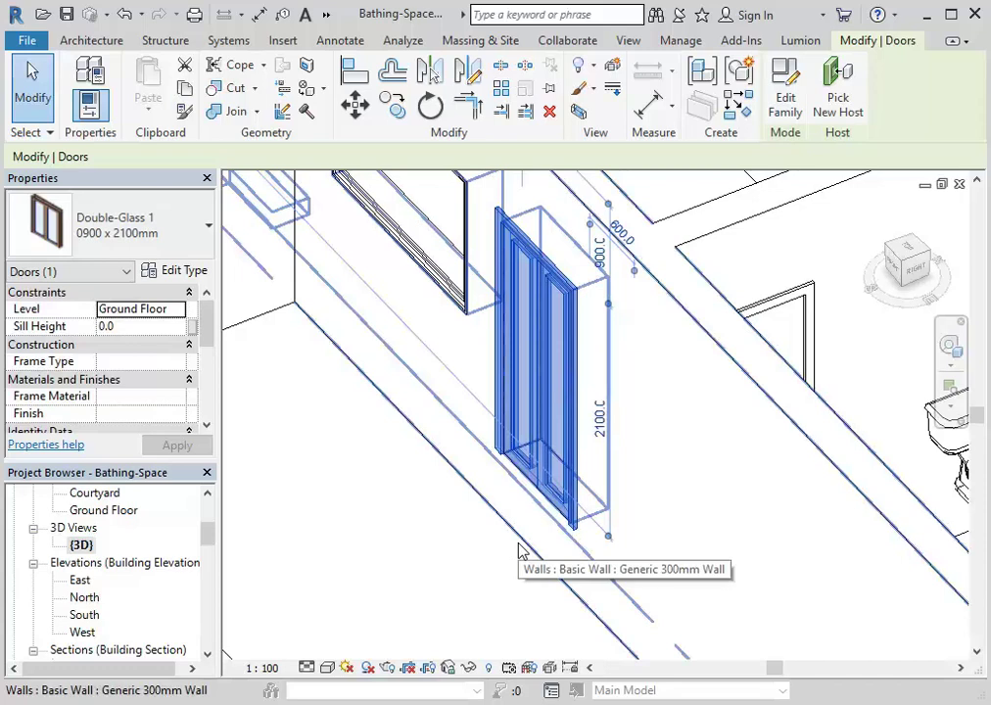
click(482, 586)
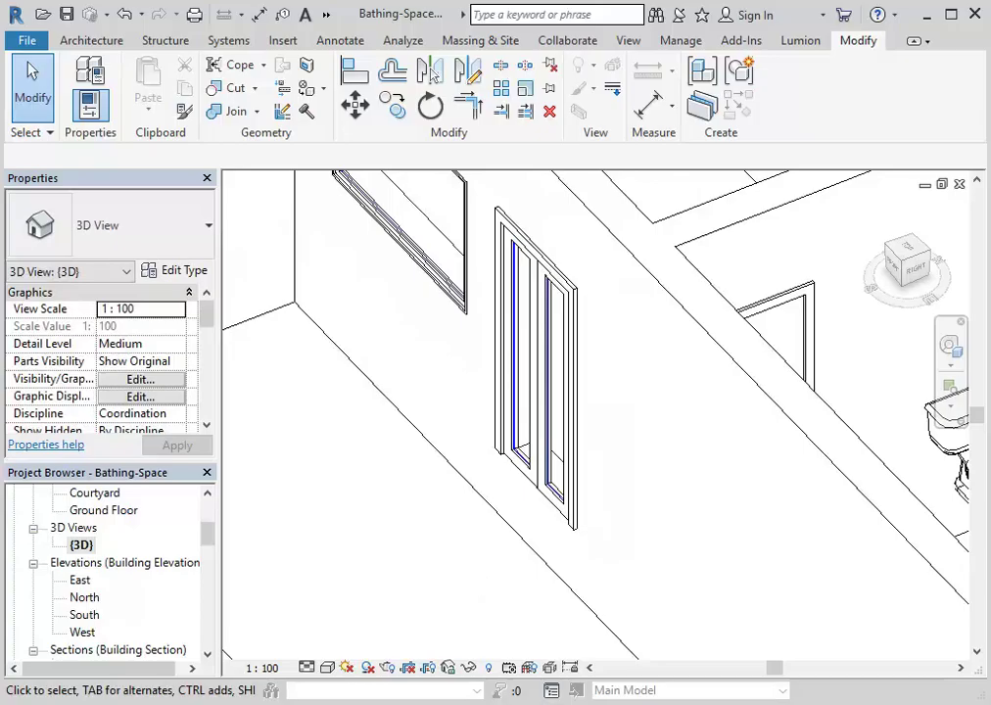
Step: Check the Bathroom Plan in the assessment PDF in Adobe Acrobat Reader, and return to the Revit model
key(alt+Tab)
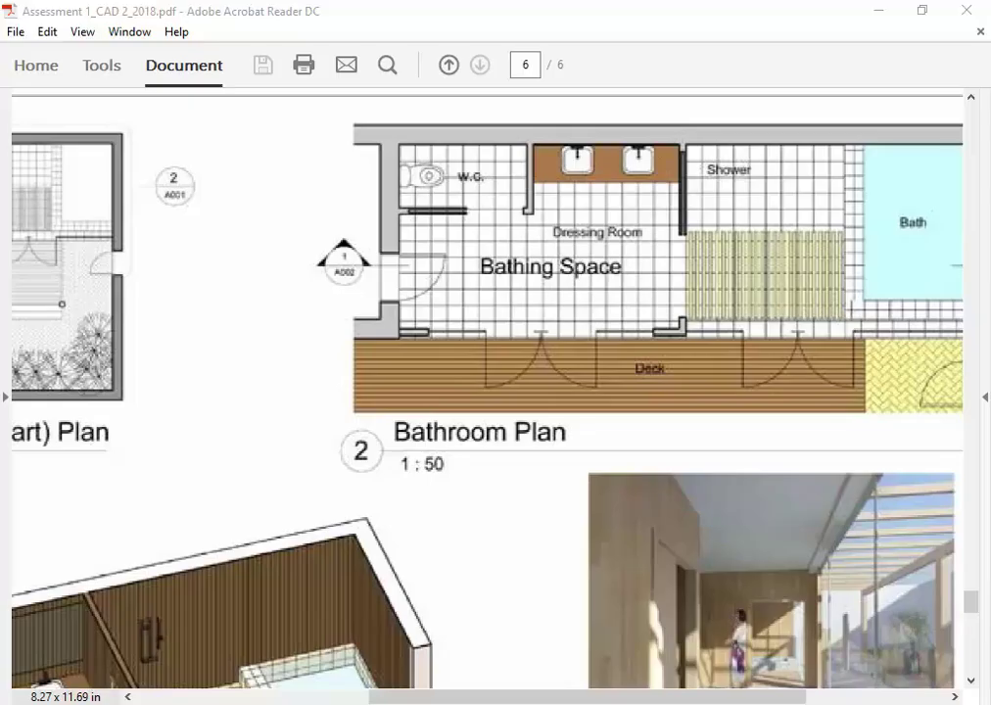
key(alt+Tab)
middle_drag(399, 571, 509, 511)
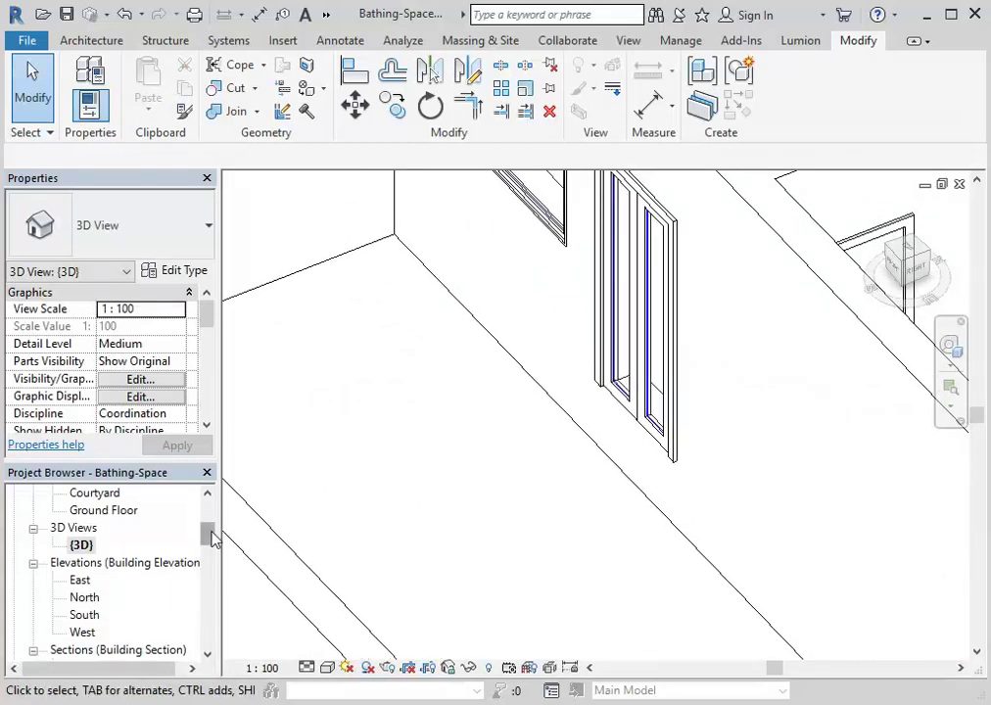
Step: Open the Courtyard floor plan at the double door in the lower wall
drag(213, 538, 210, 508)
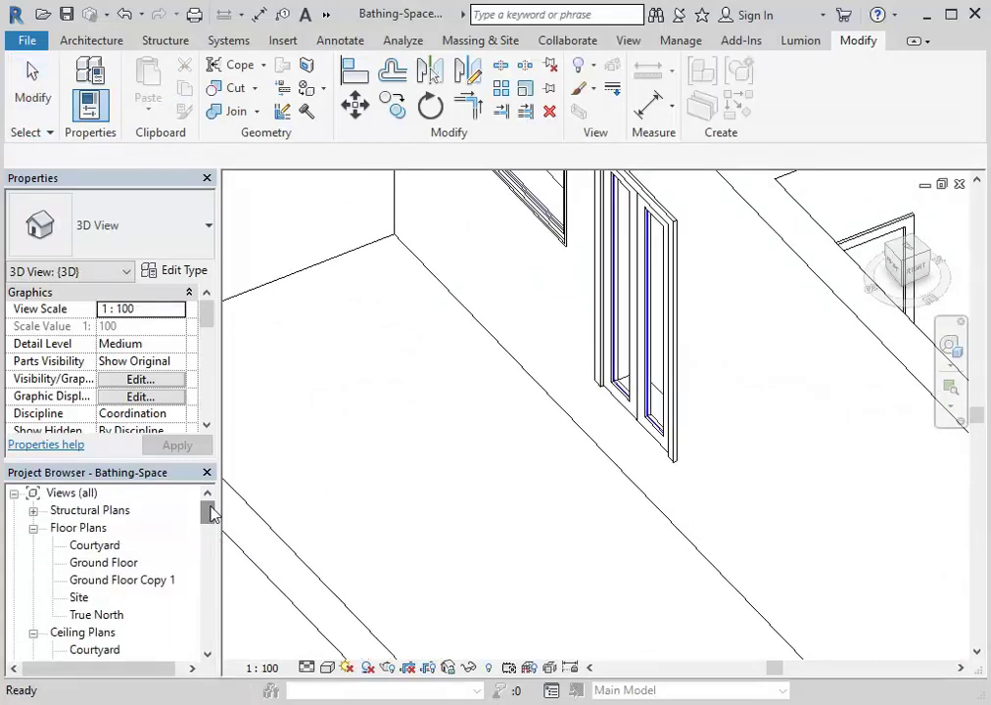
double_click(93, 546)
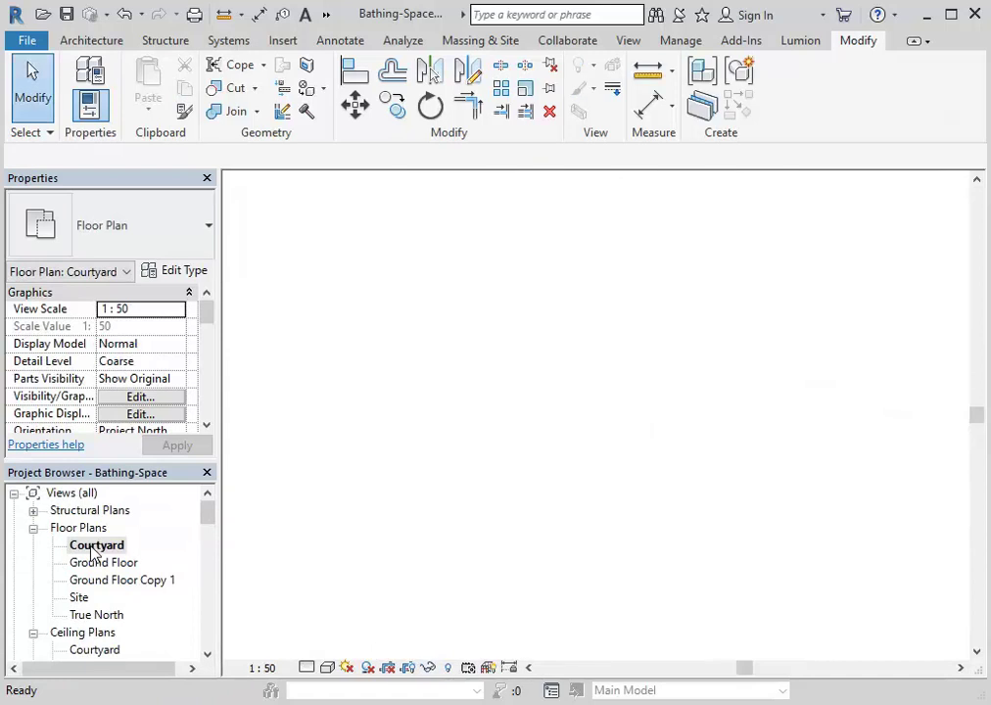
scroll(615, 445, down, 4)
middle_drag(547, 298, 478, 566)
scroll(385, 394, up, 1)
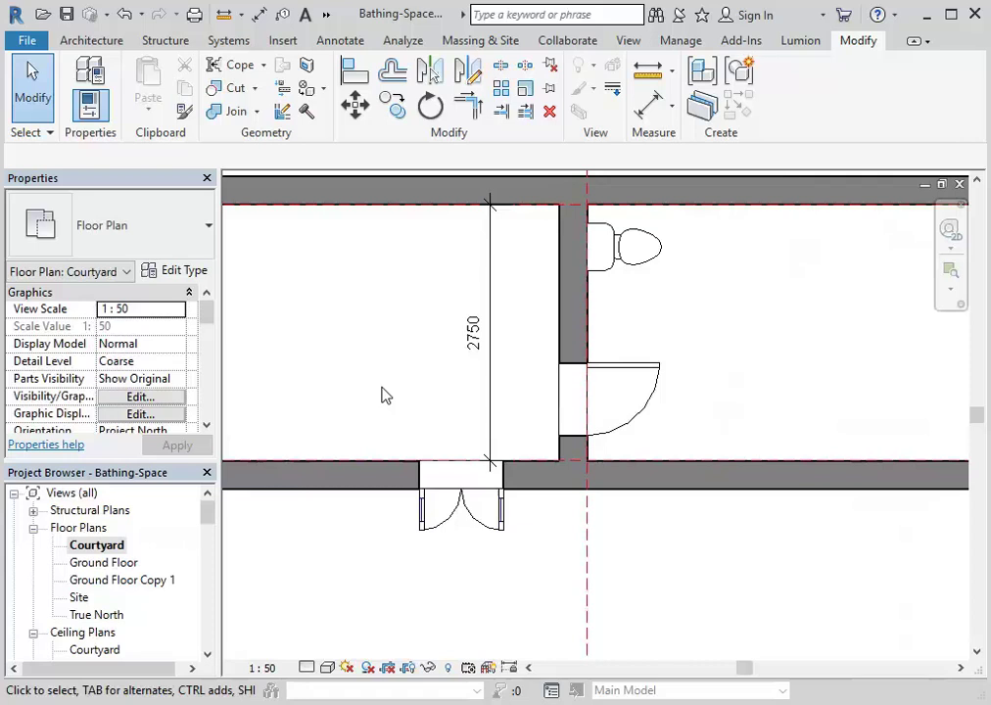
middle_drag(383, 394, 383, 334)
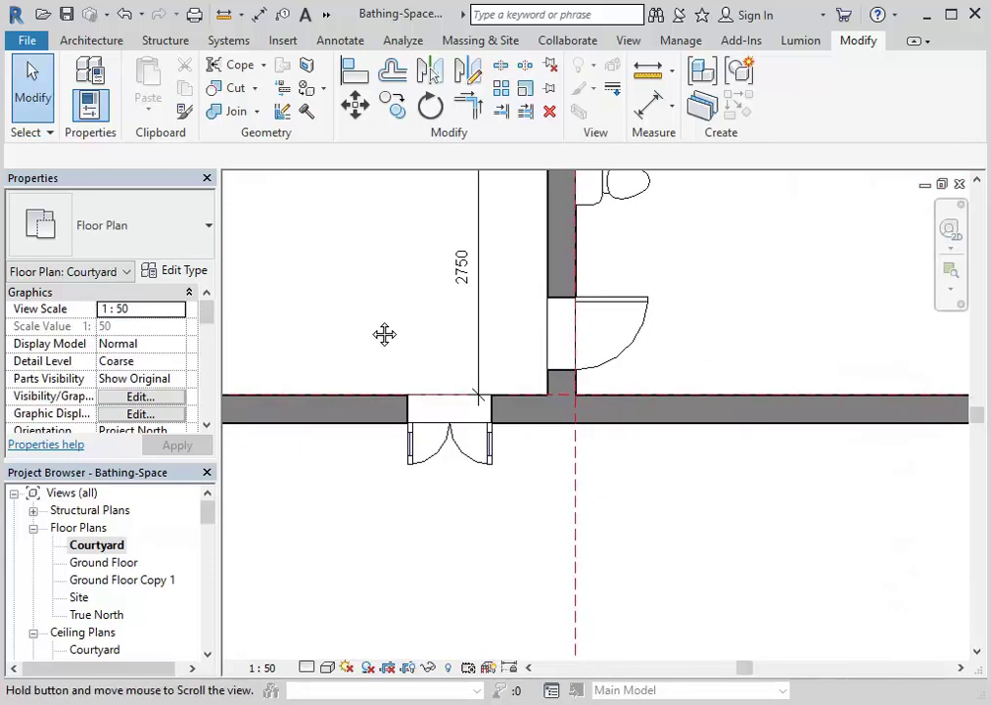
scroll(374, 330, up, 1)
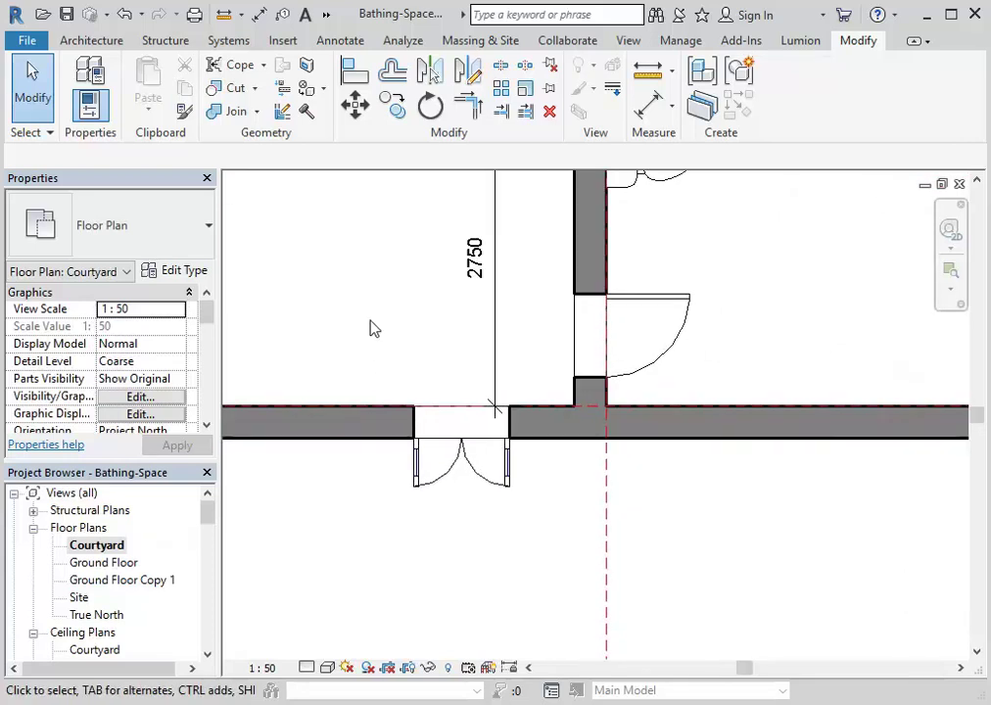
Step: Start a Model In-Place component with the family category Stairs
click(91, 40)
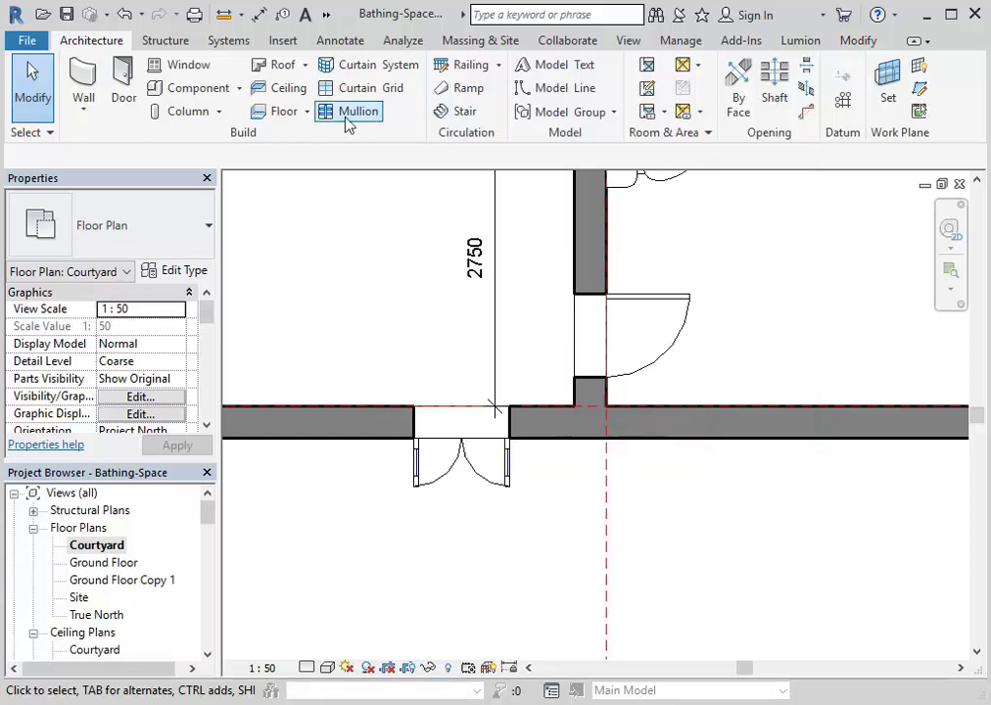
click(240, 88)
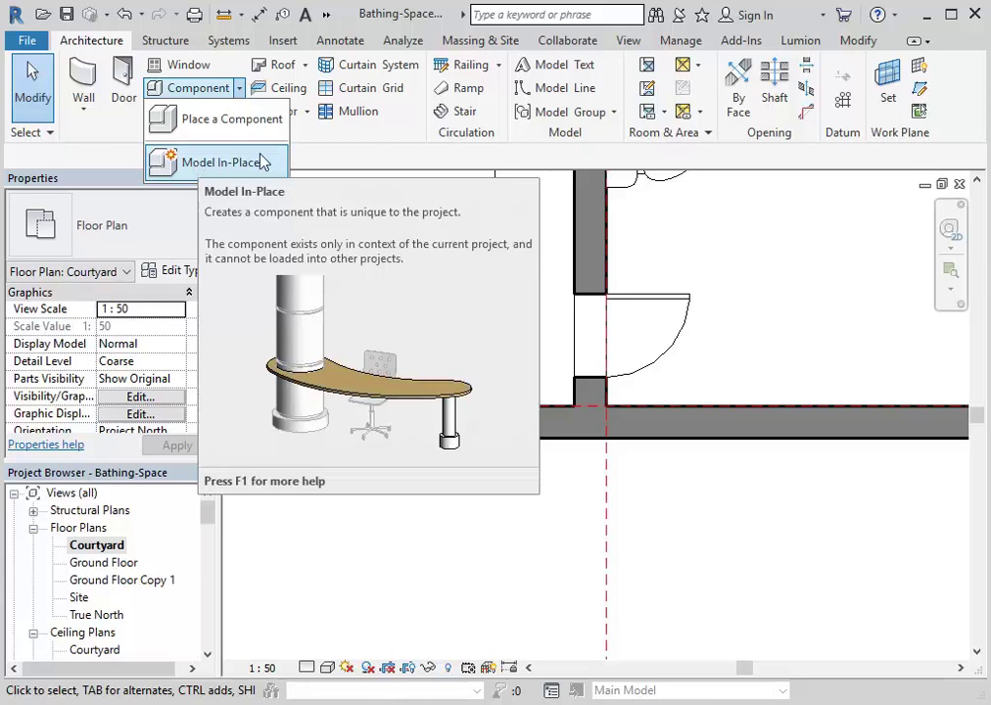
click(336, 160)
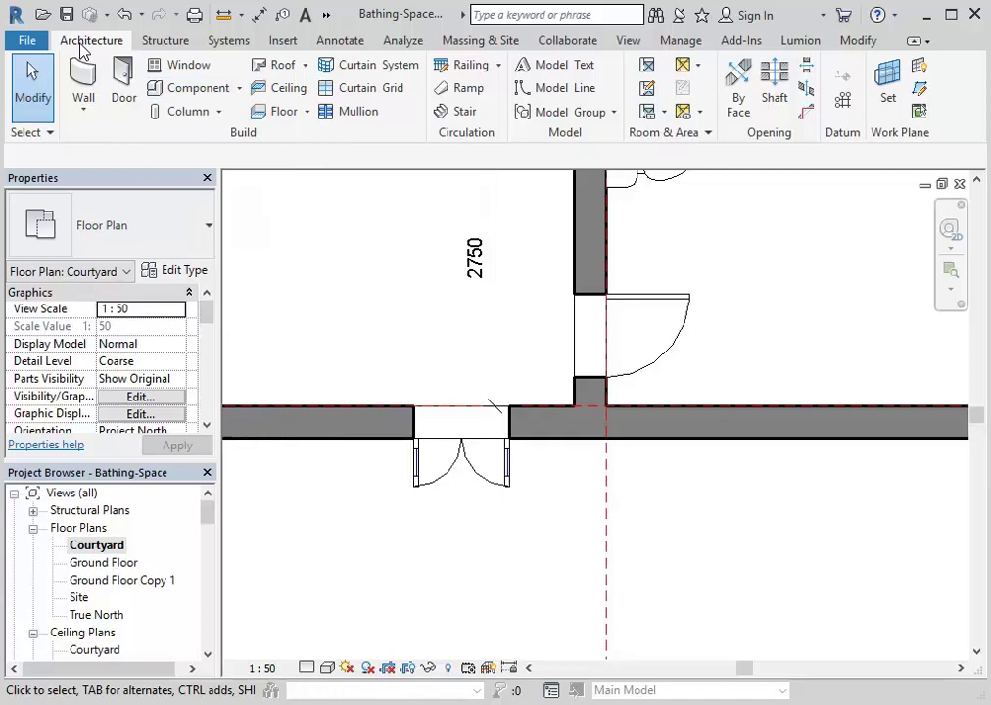
click(239, 89)
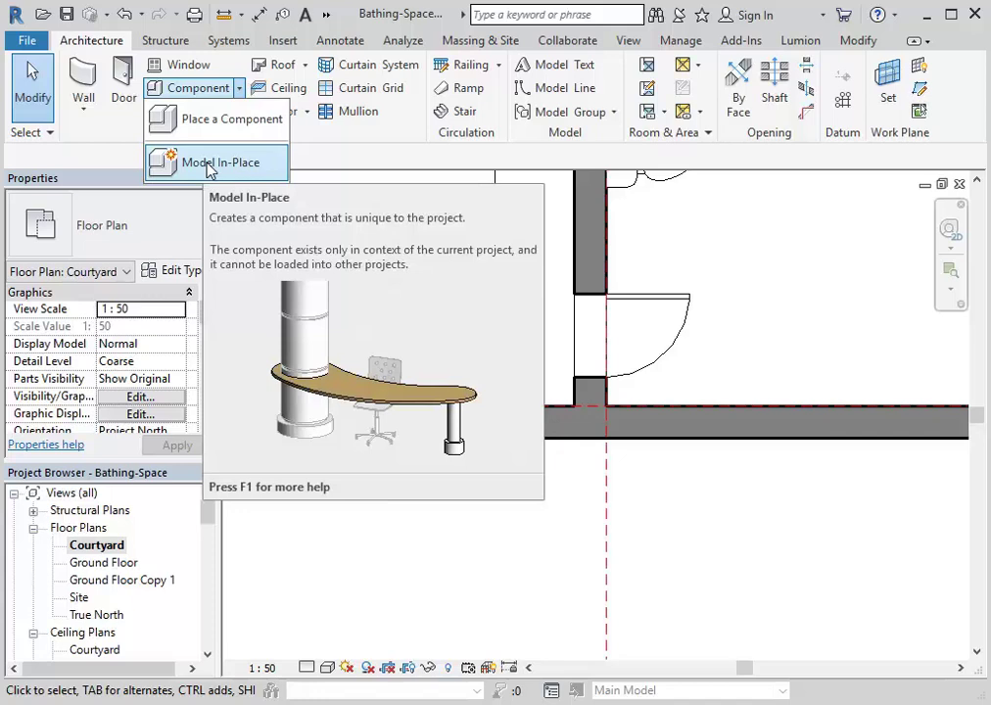
click(209, 167)
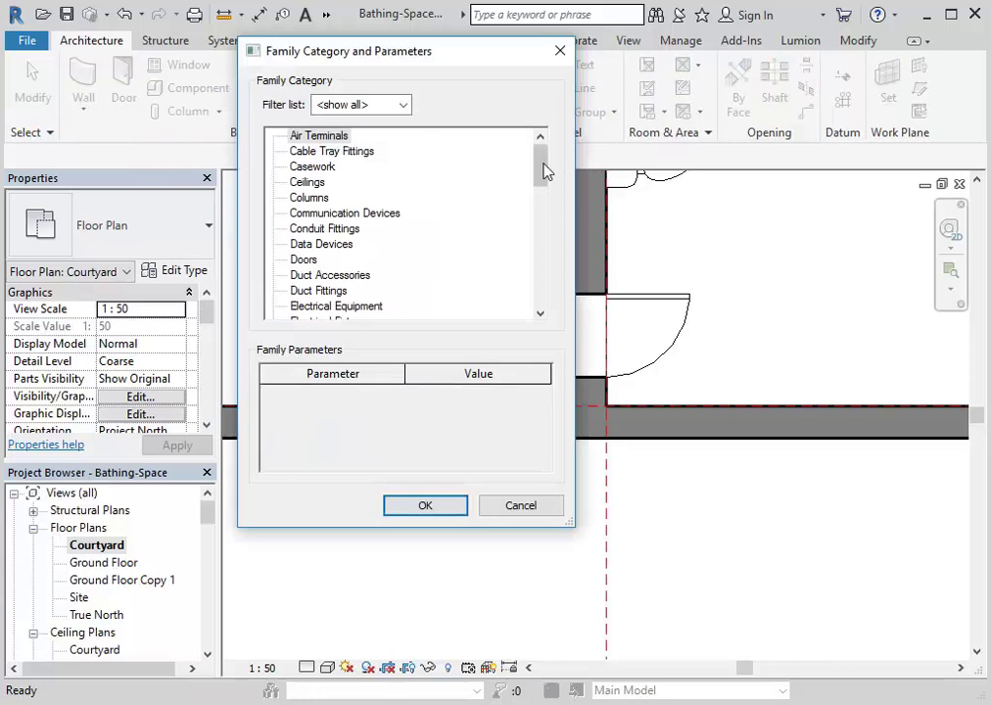
drag(542, 171, 542, 257)
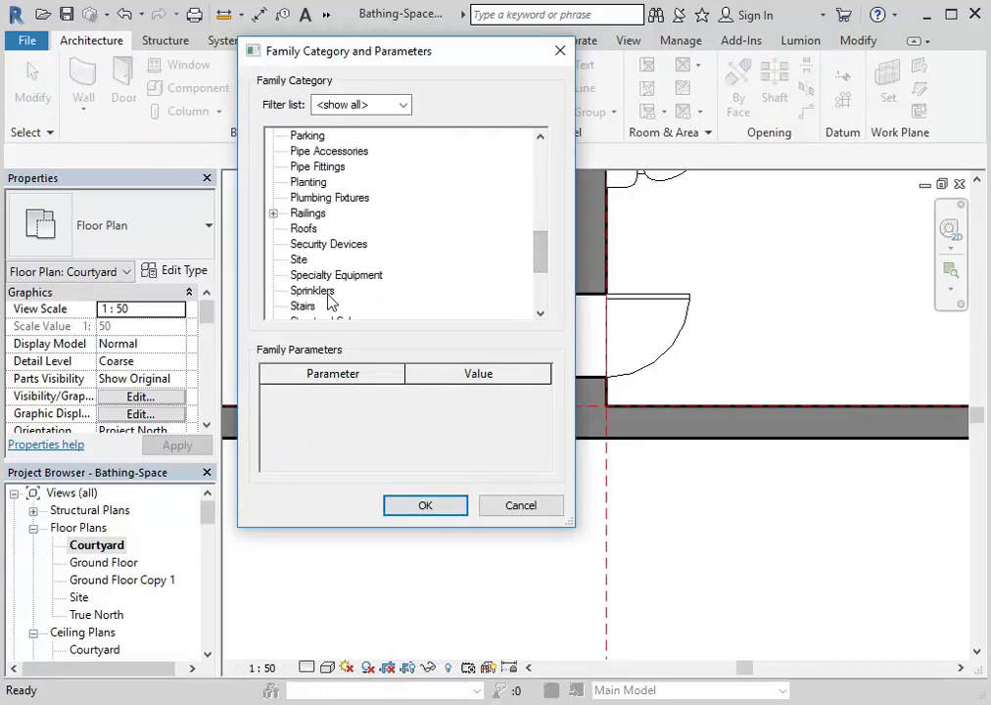
click(302, 311)
click(301, 294)
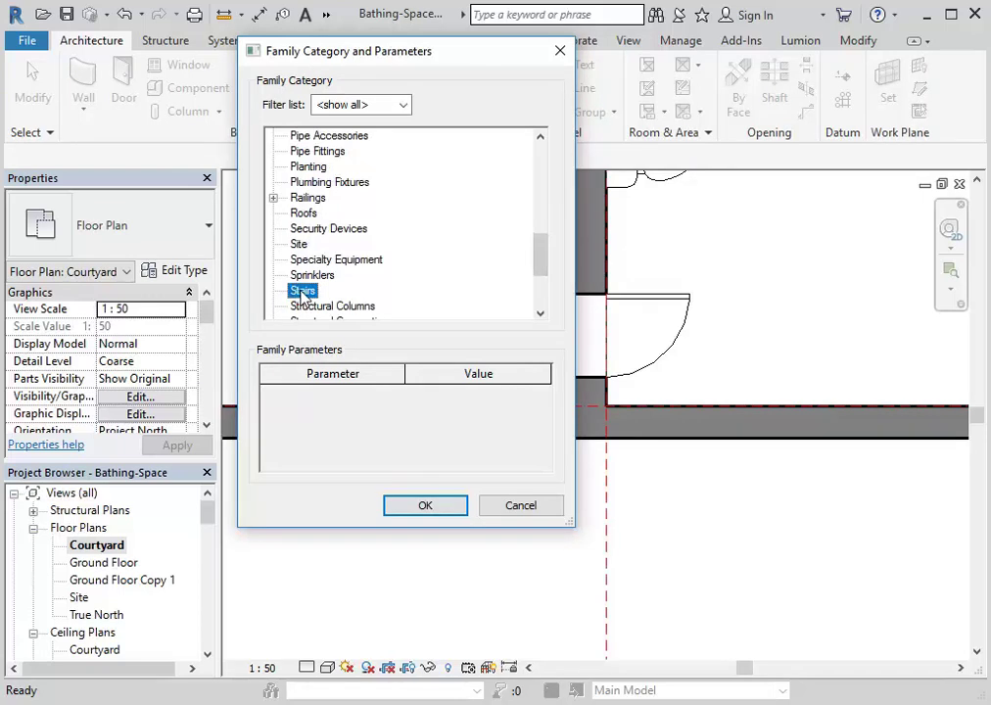
drag(541, 267, 538, 226)
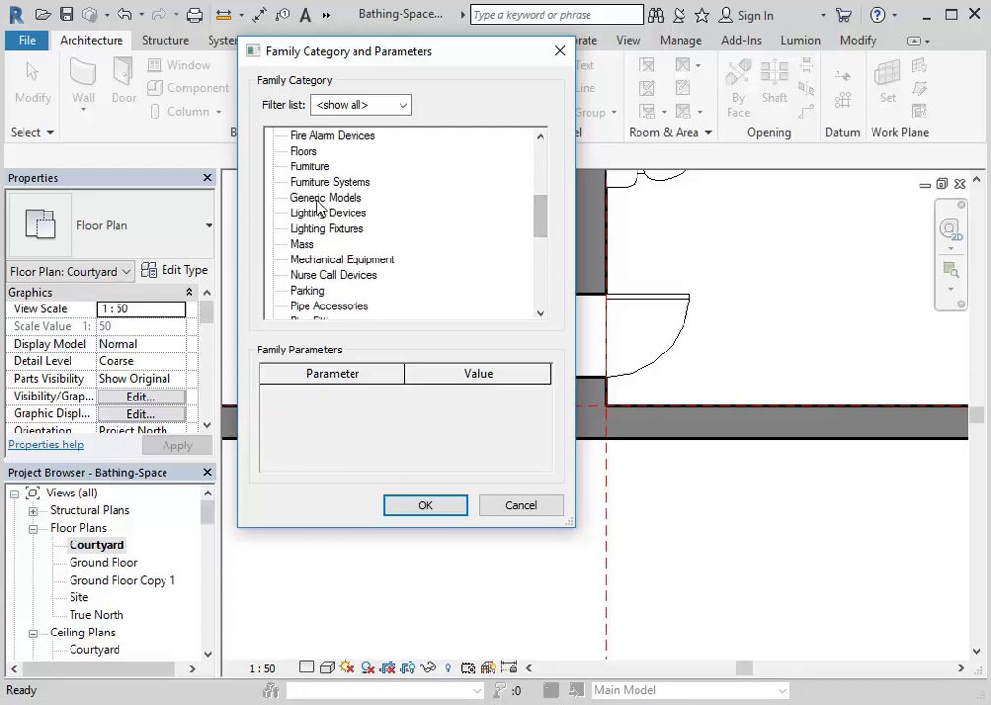
click(315, 202)
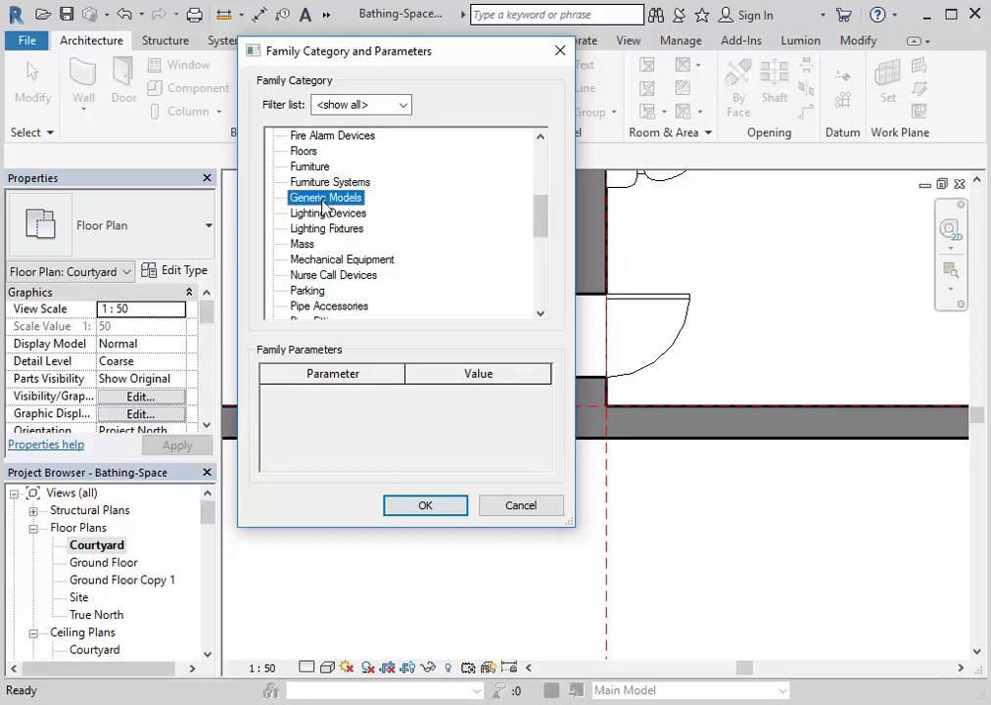
drag(542, 215, 545, 274)
click(302, 214)
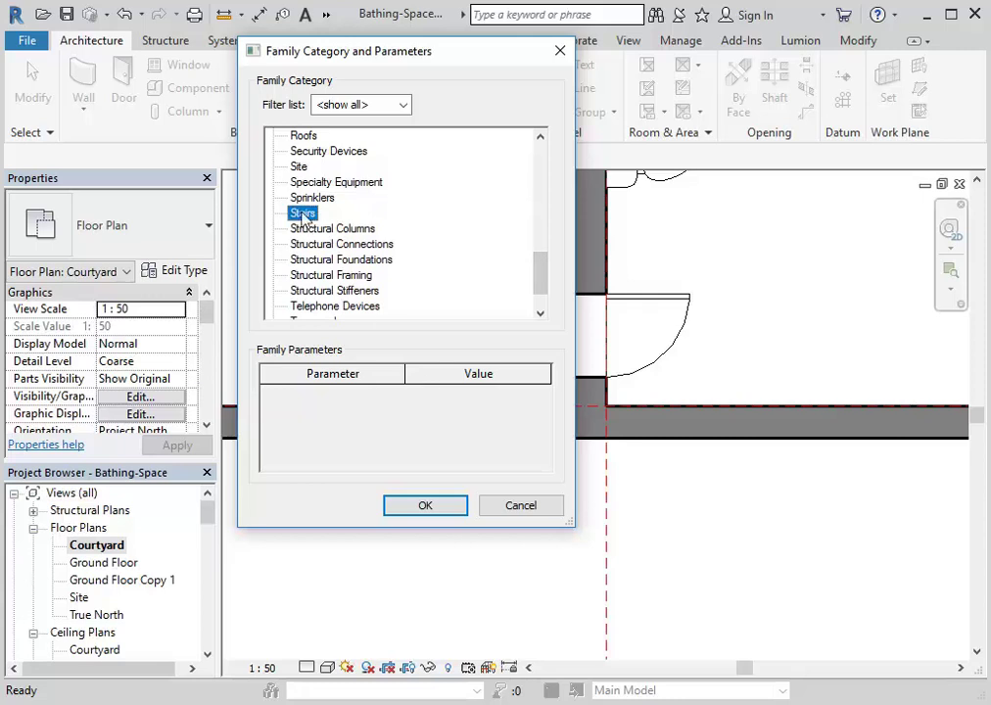
click(415, 511)
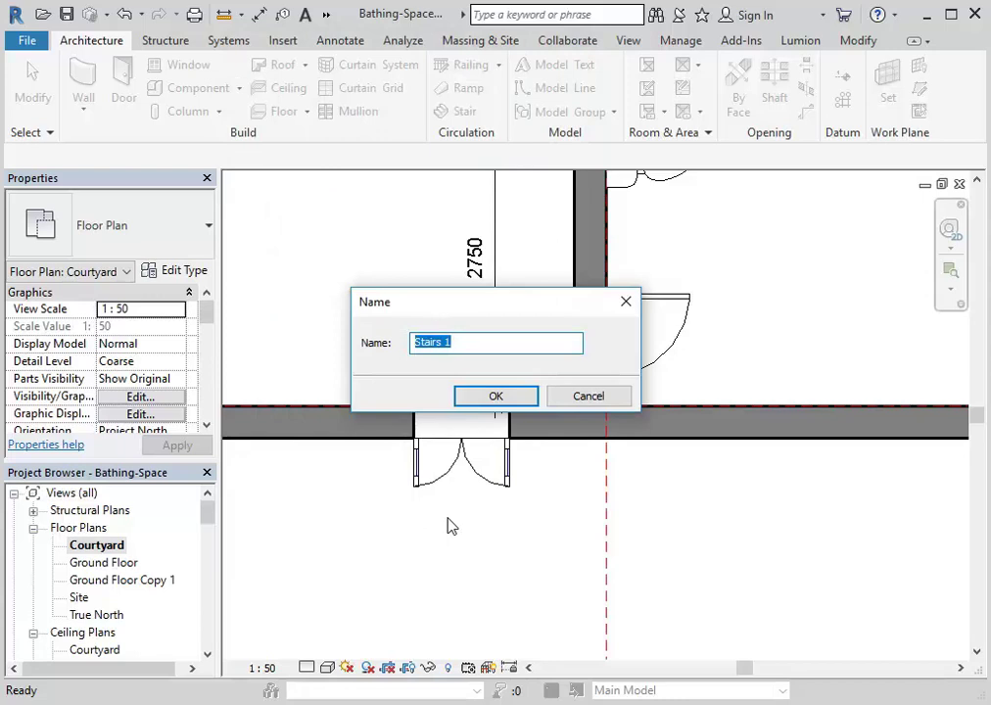
Step: Name the in-place family Stairs Courtyard
click(469, 344)
drag(445, 343, 504, 343)
text(Courtyard)
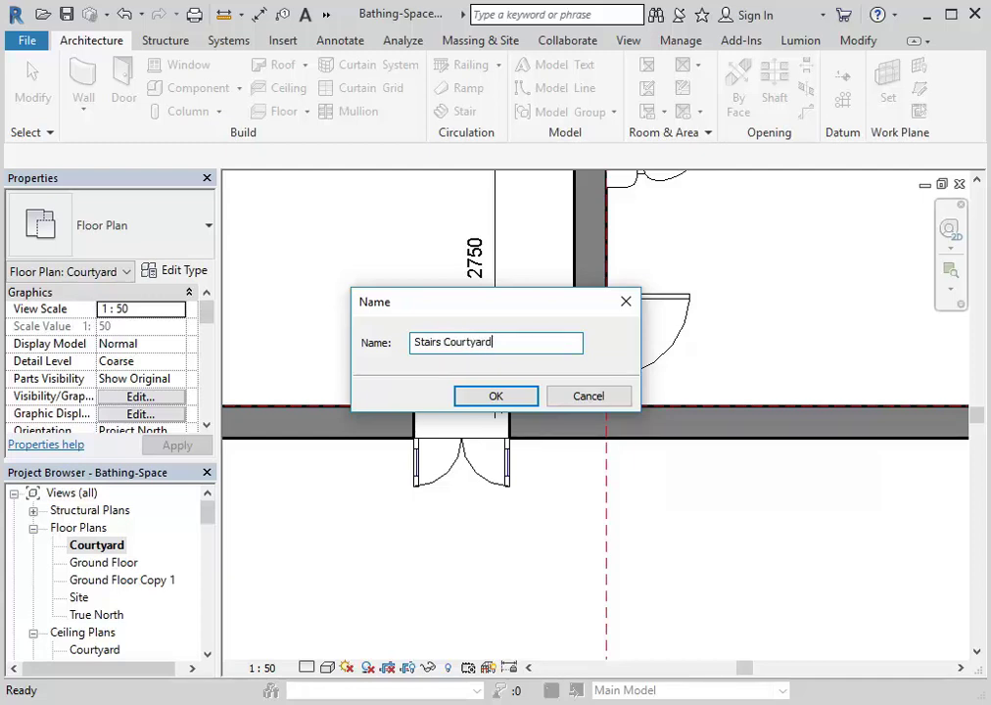
click(482, 406)
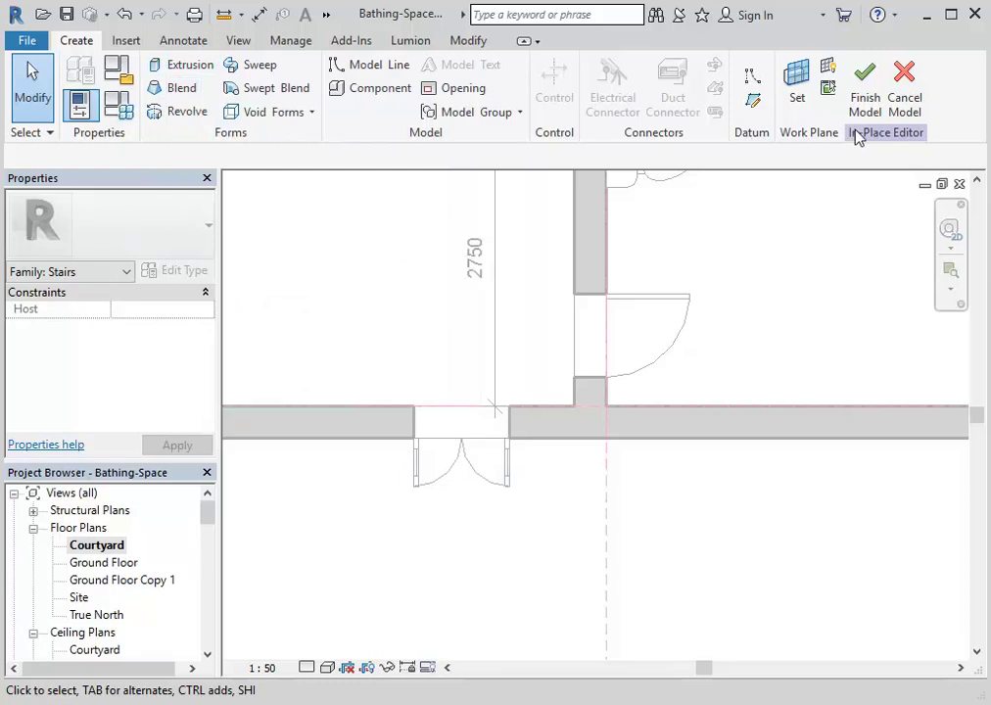
click(184, 41)
click(242, 46)
click(297, 43)
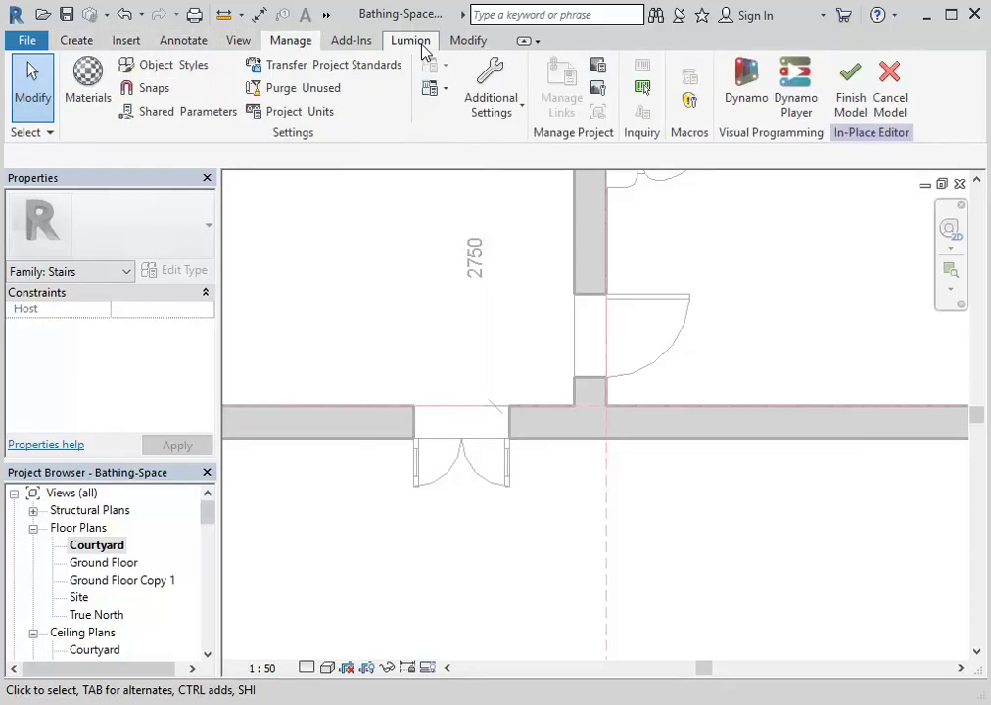
click(127, 44)
click(185, 44)
click(74, 42)
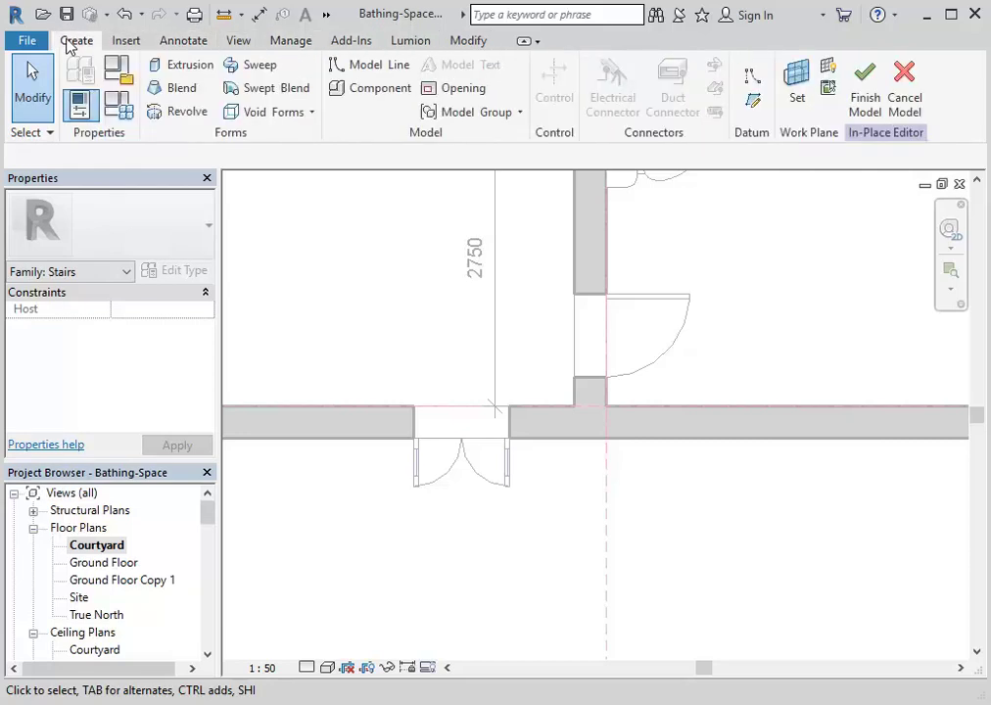
Step: Start an extrusion and sketch a closed landing rectangle about 1080 mm wide and 800 mm deep against the wall outside the double door
click(186, 69)
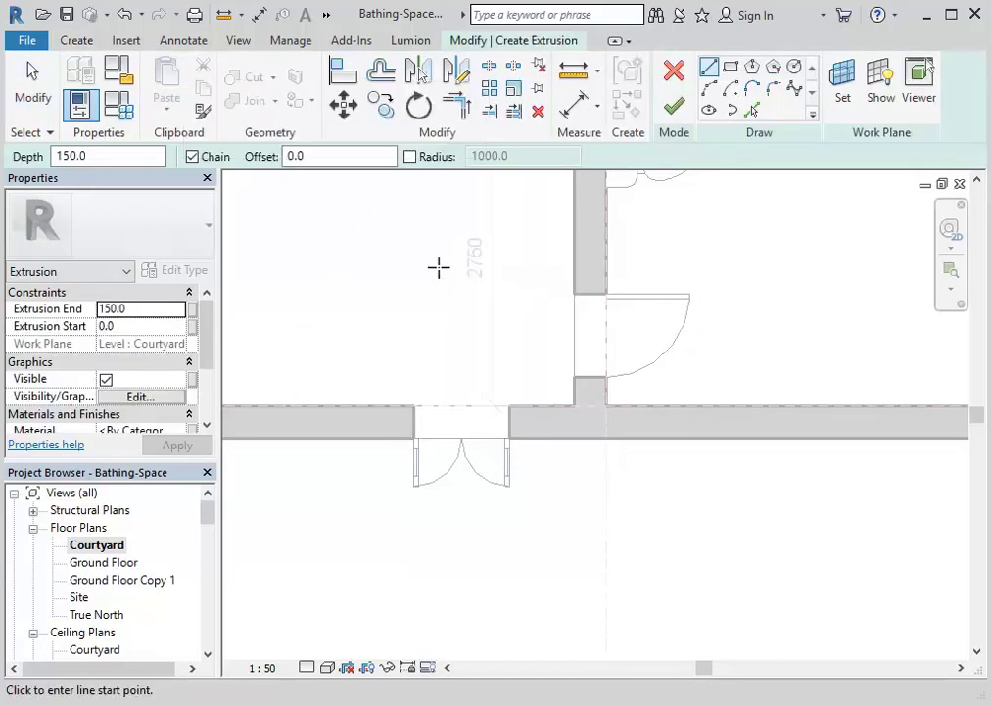
click(589, 421)
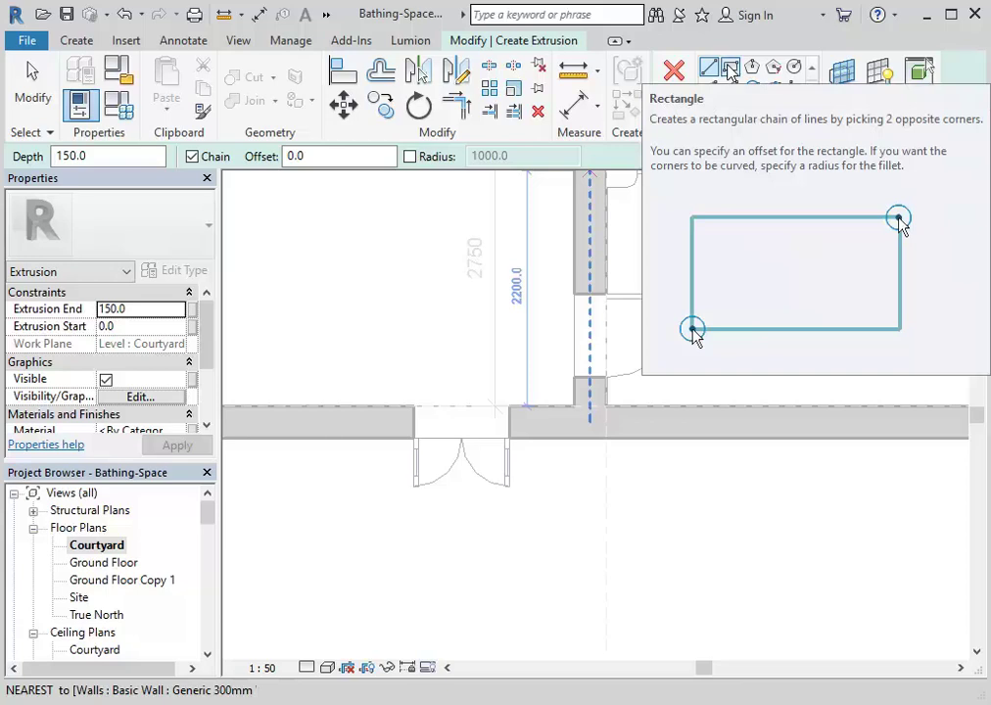
click(729, 69)
click(712, 69)
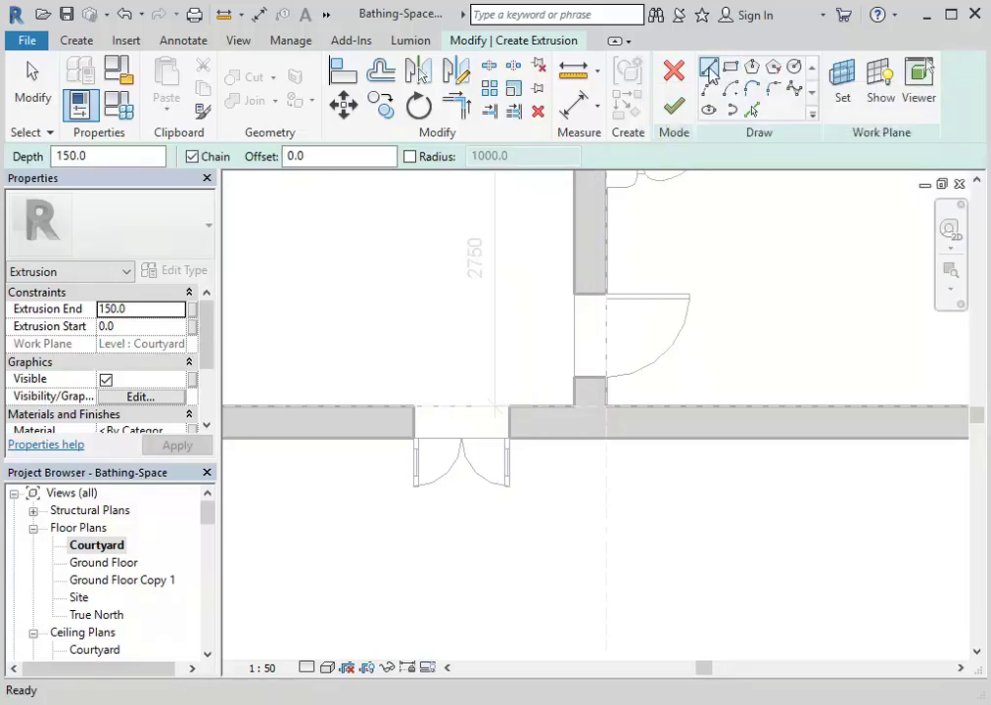
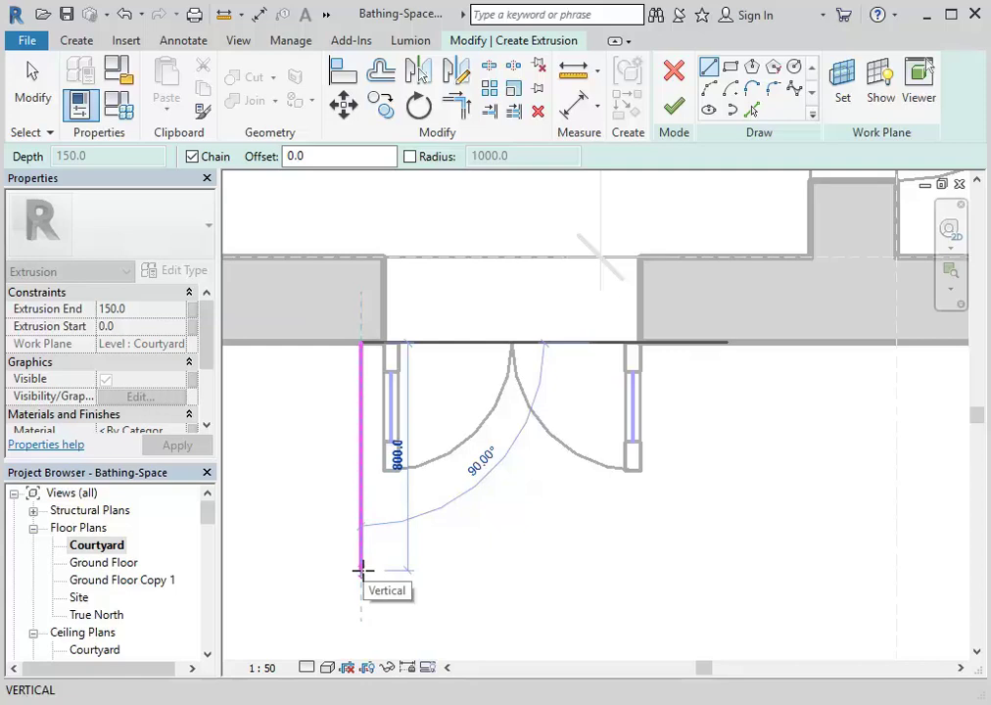
click(361, 570)
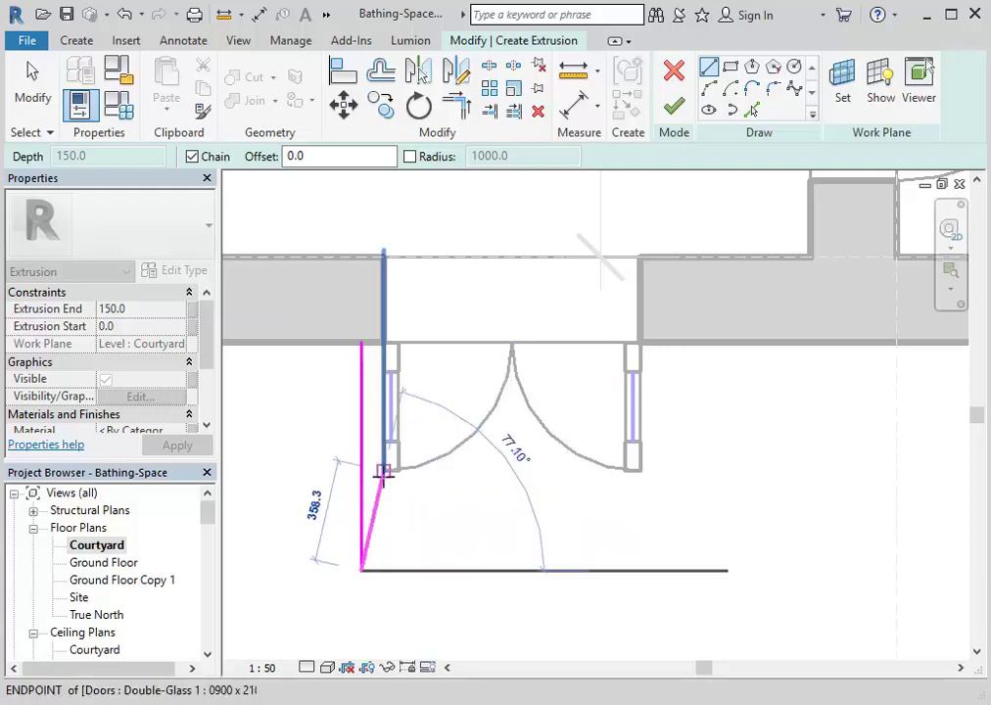
click(667, 570)
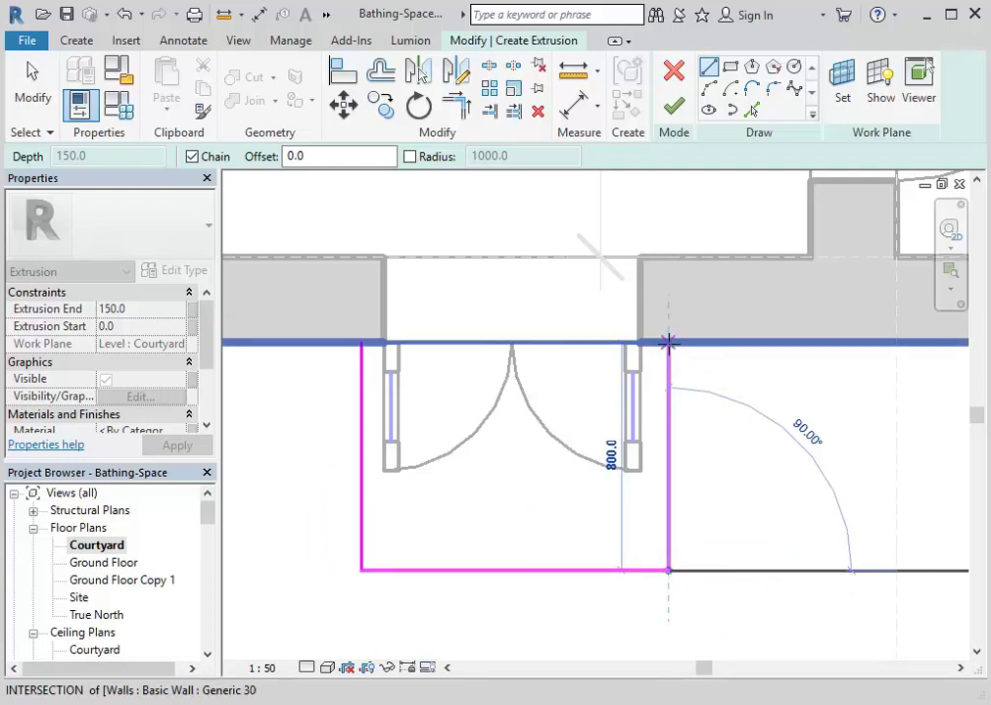
click(669, 342)
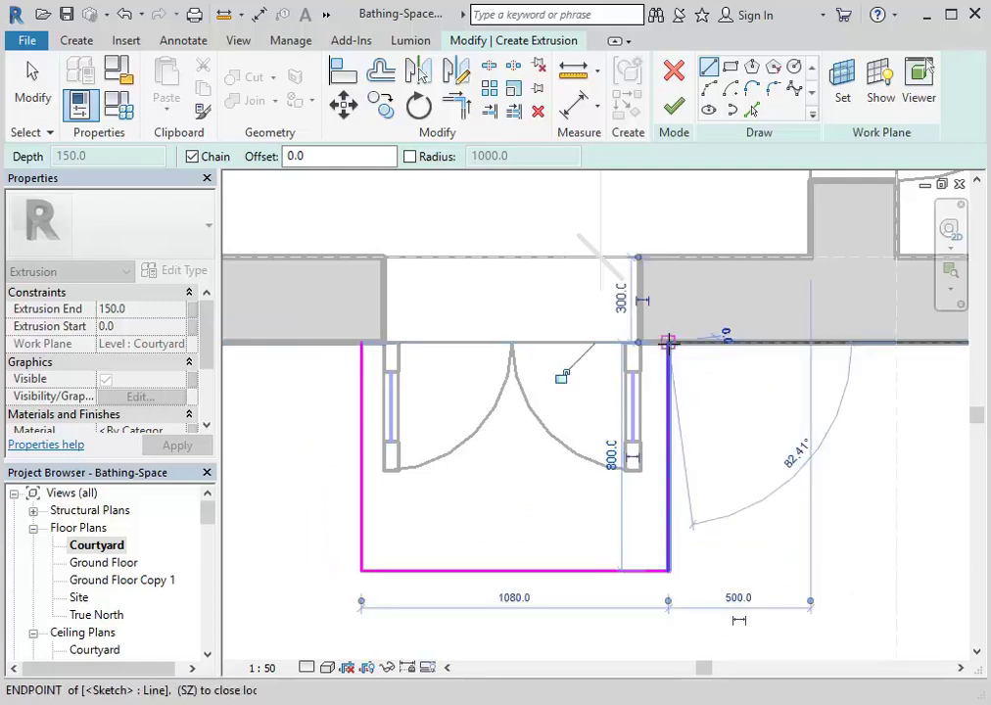
click(363, 342)
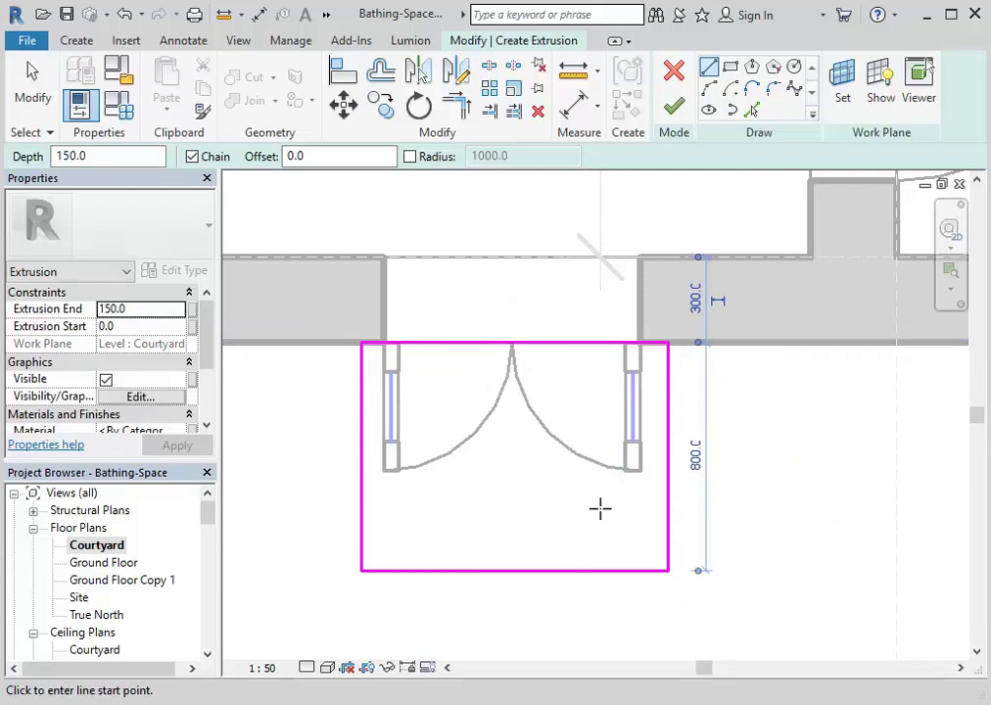
click(710, 68)
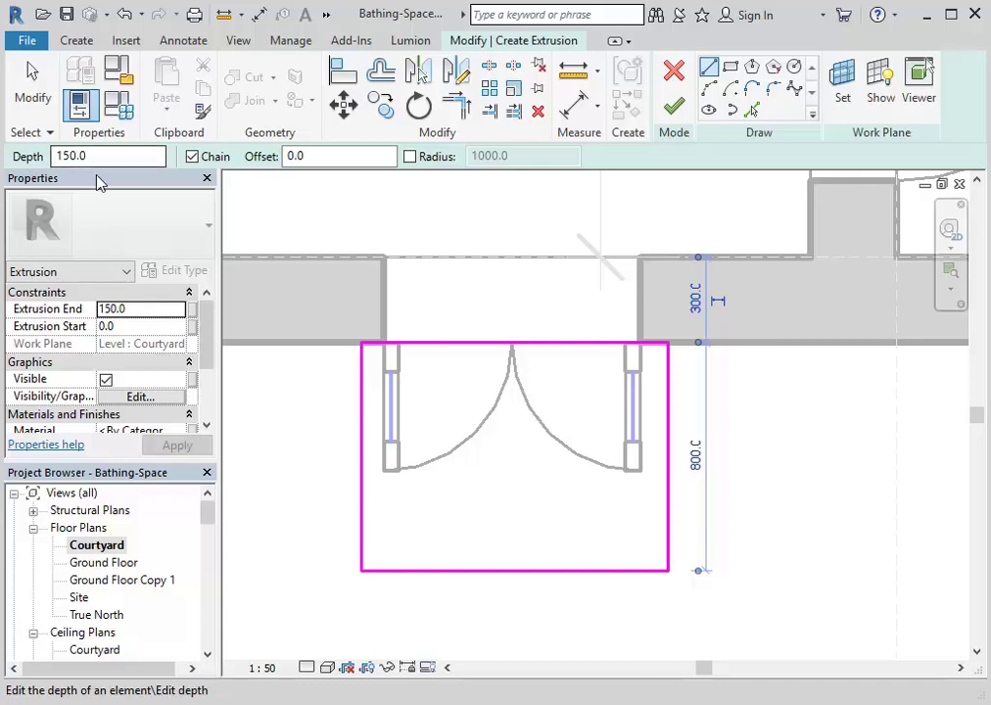
Step: Set the landing's Extrusion End to 450 mm, finish the extrusion and deselect it
click(141, 308)
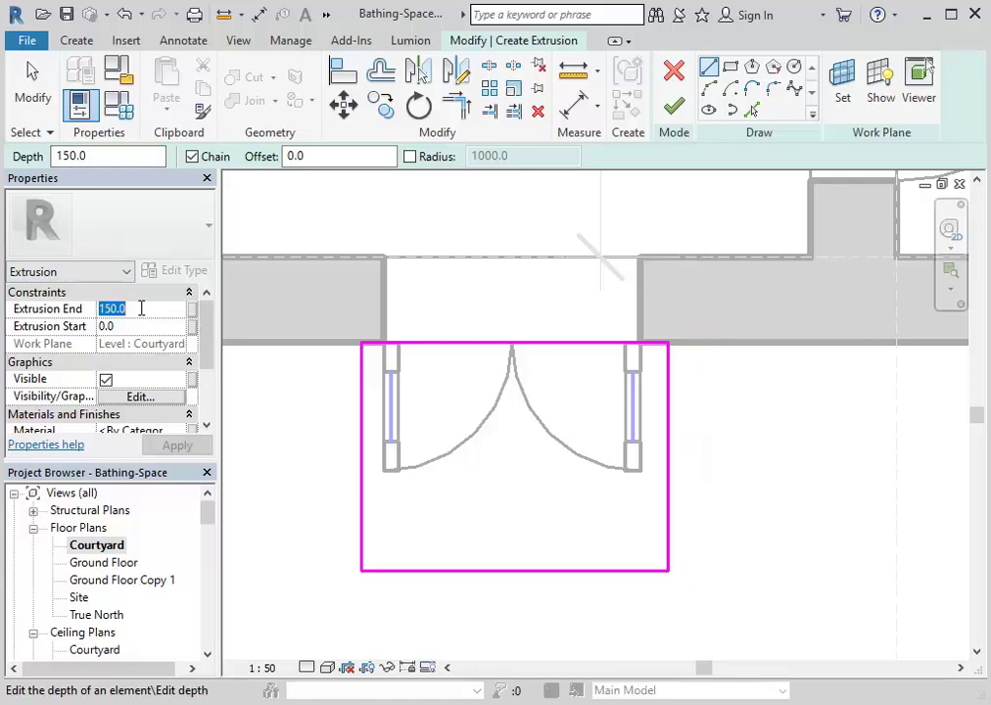
text(450)
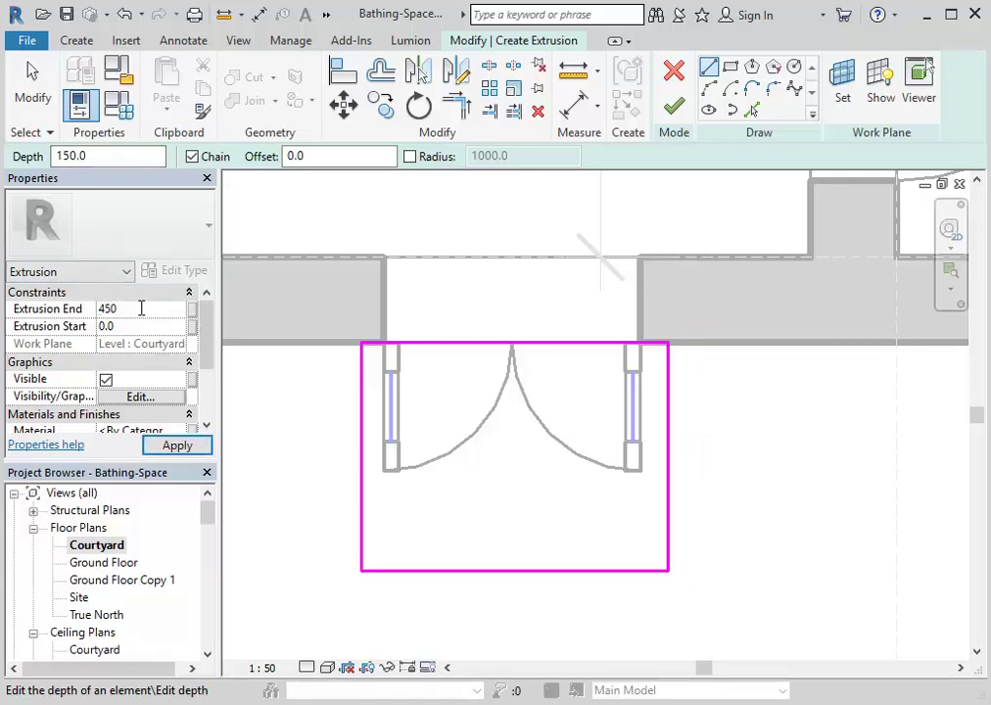
key(Return)
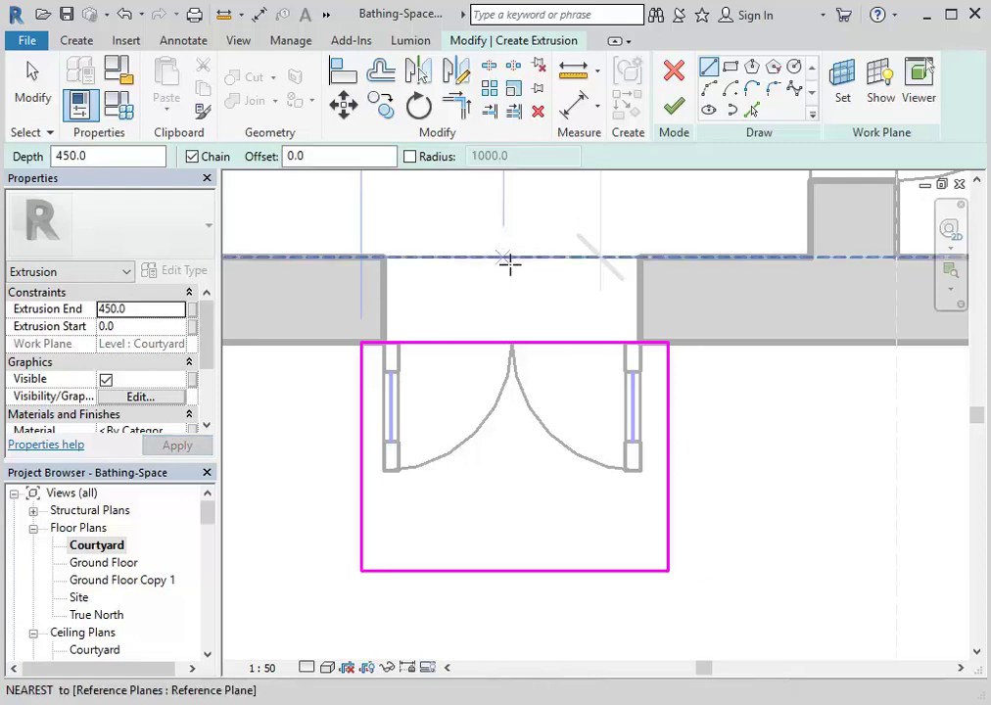
click(675, 112)
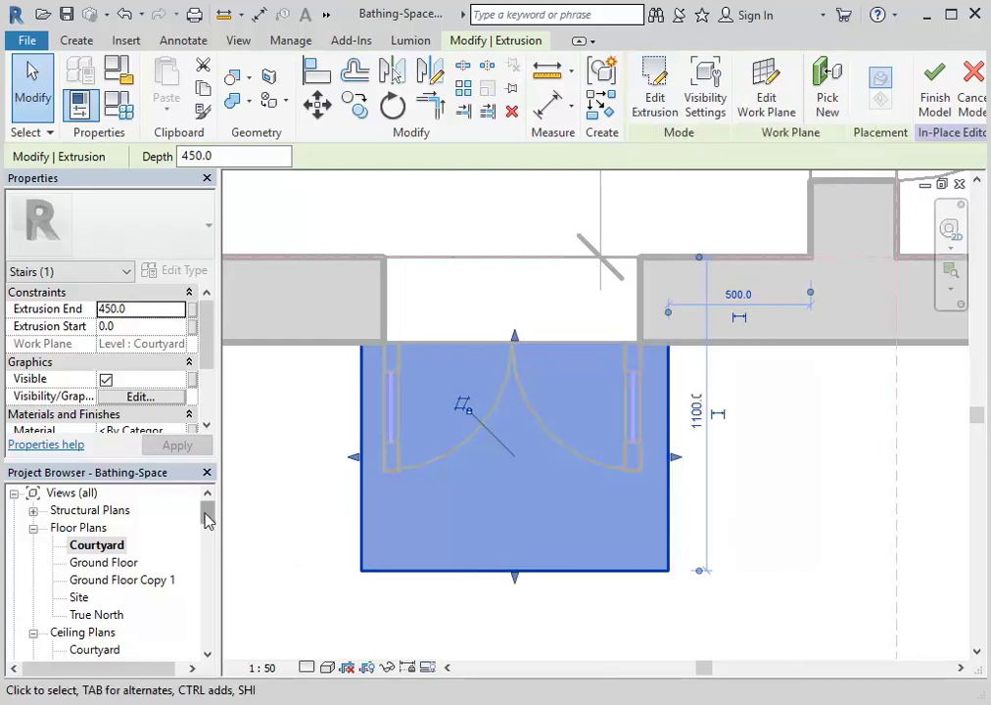
key(Escape)
Step: Open the {3D} view and examine the landing block in front of the double glass door
drag(207, 519, 208, 533)
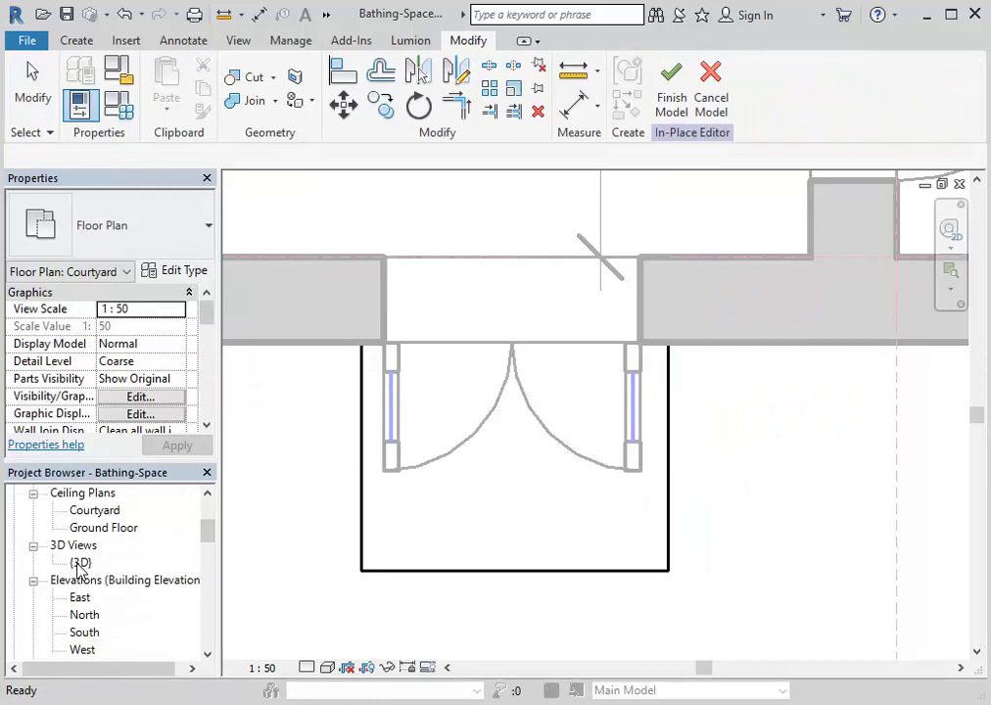
double_click(79, 564)
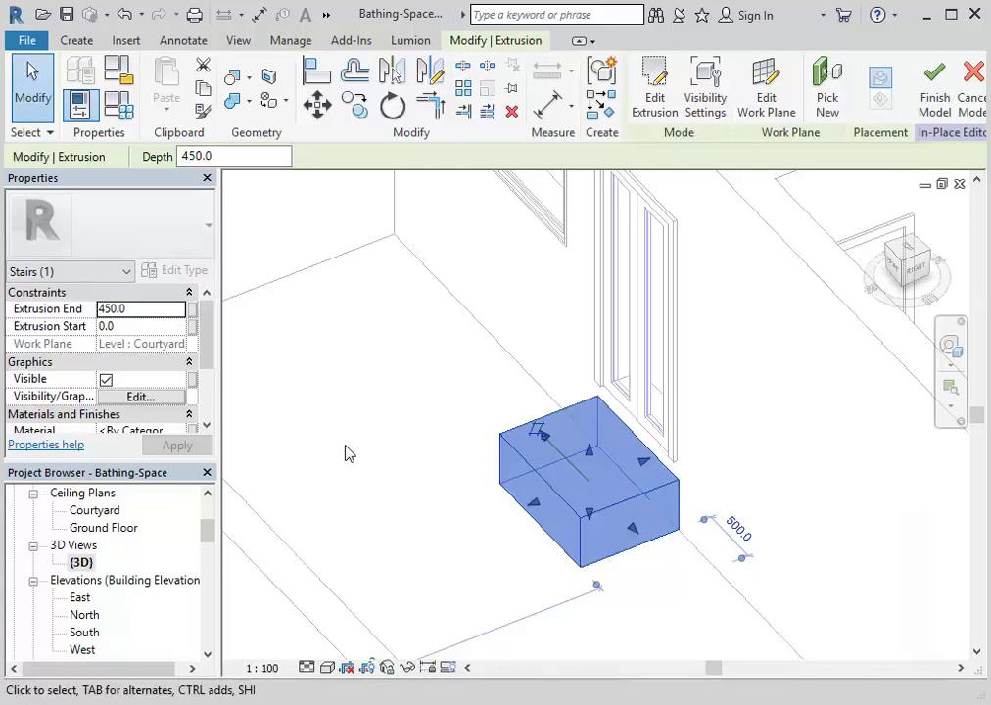
middle_drag(453, 399, 348, 428)
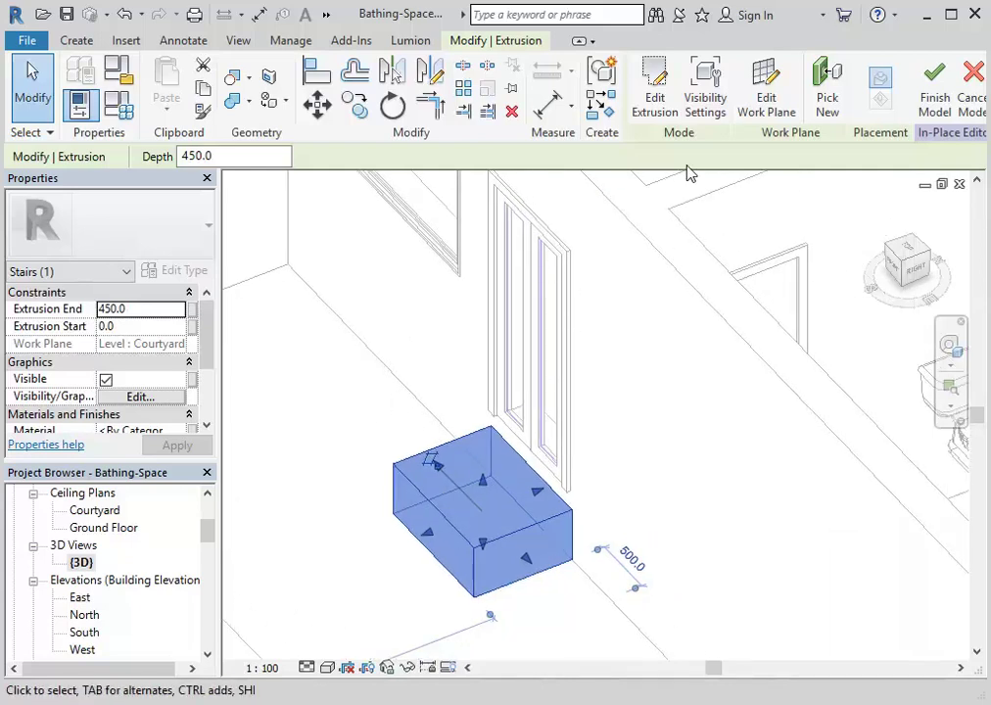
Step: Enter the landing extrusion's sketch to inspect its outline, finish the edit and view the solid block
click(655, 83)
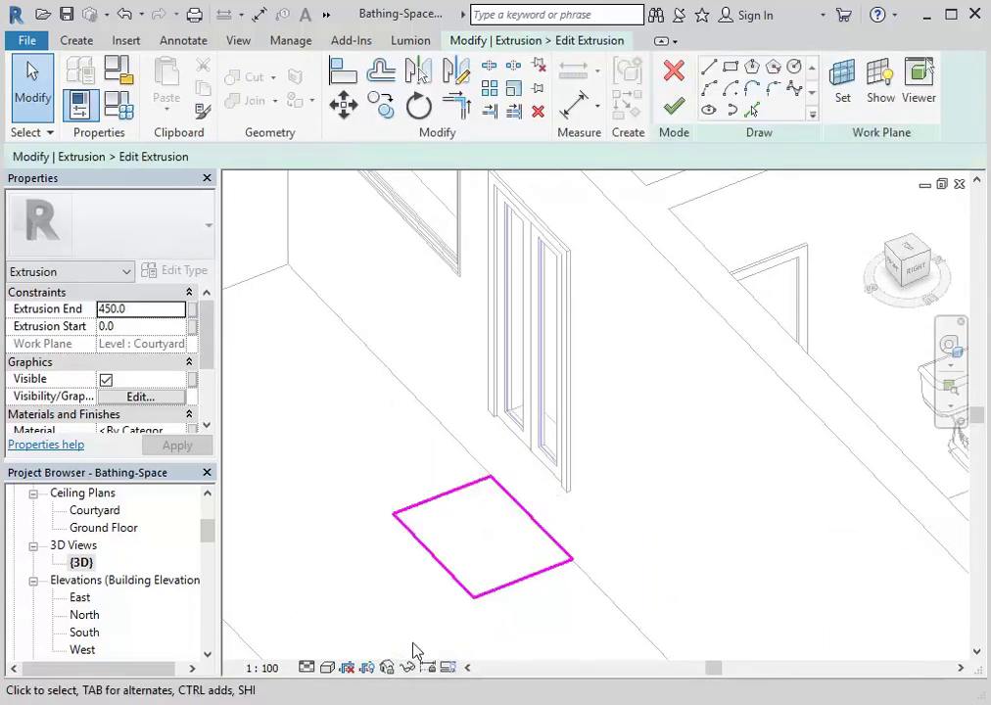
middle_drag(432, 667, 403, 578)
scroll(413, 582, up, 2)
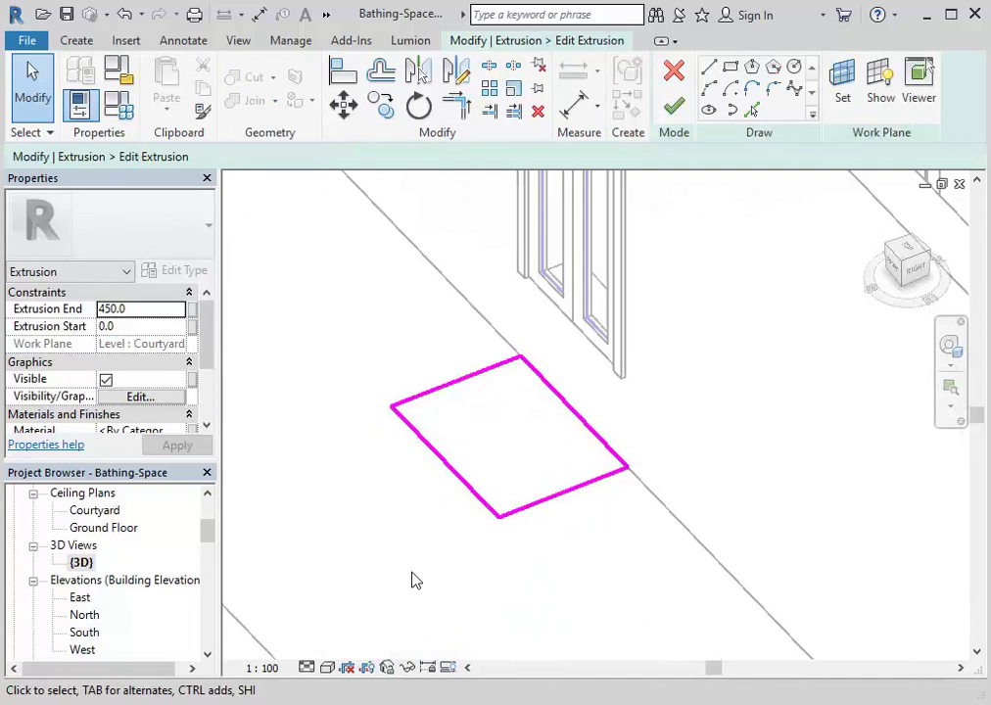
click(673, 110)
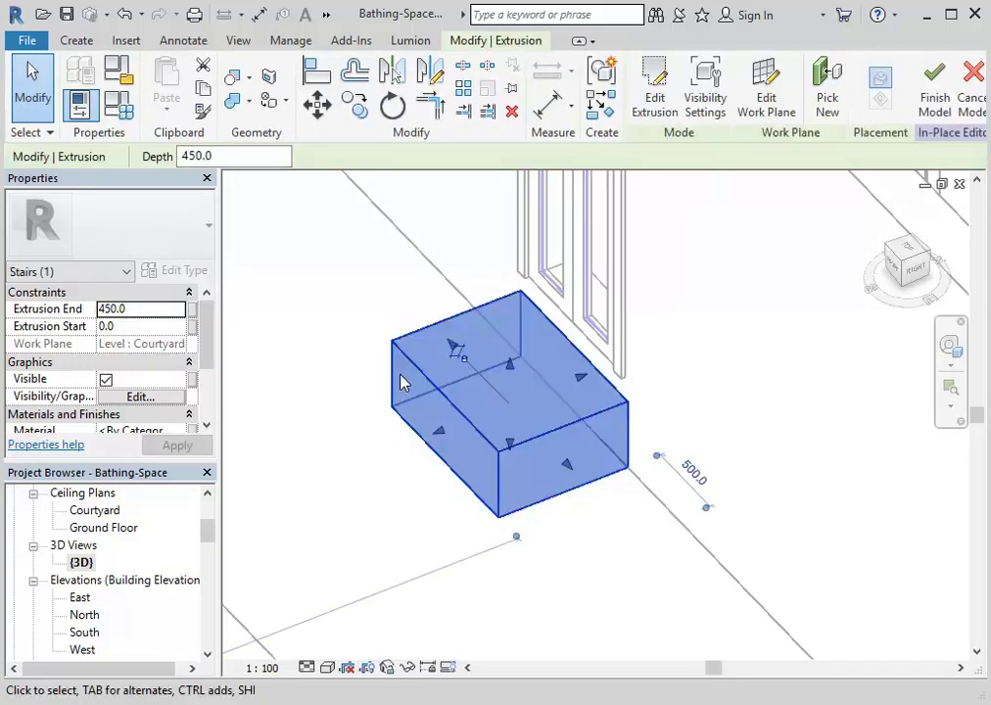
middle_drag(311, 303, 296, 327)
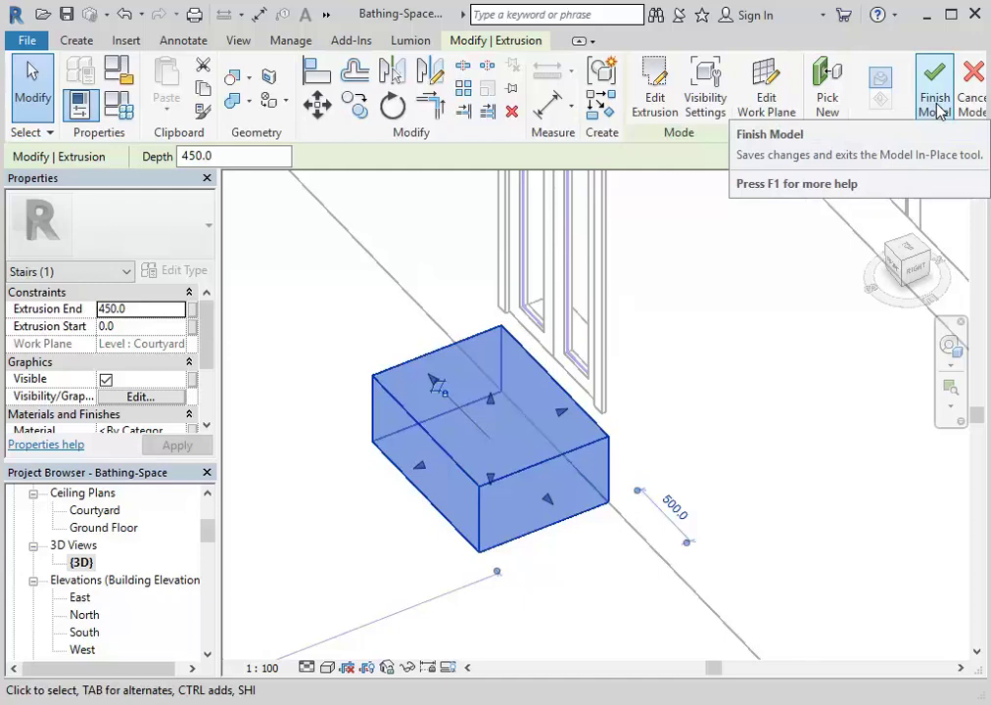
Step: Return to the Courtyard floor plan at the landing, with the landing extrusion deselected
click(208, 534)
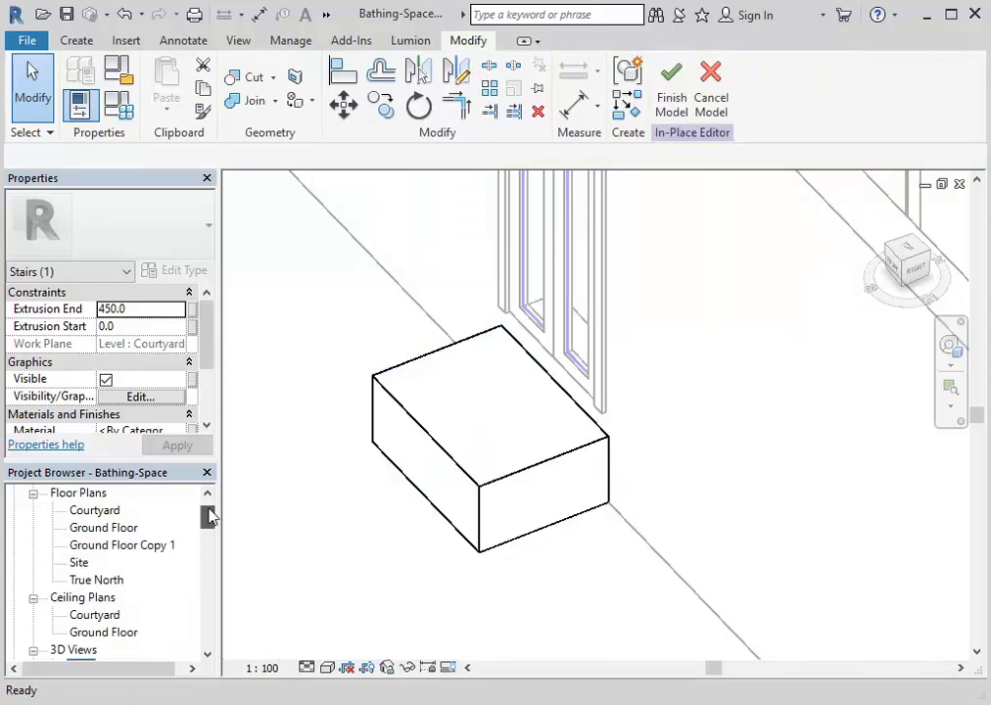
drag(210, 540, 209, 506)
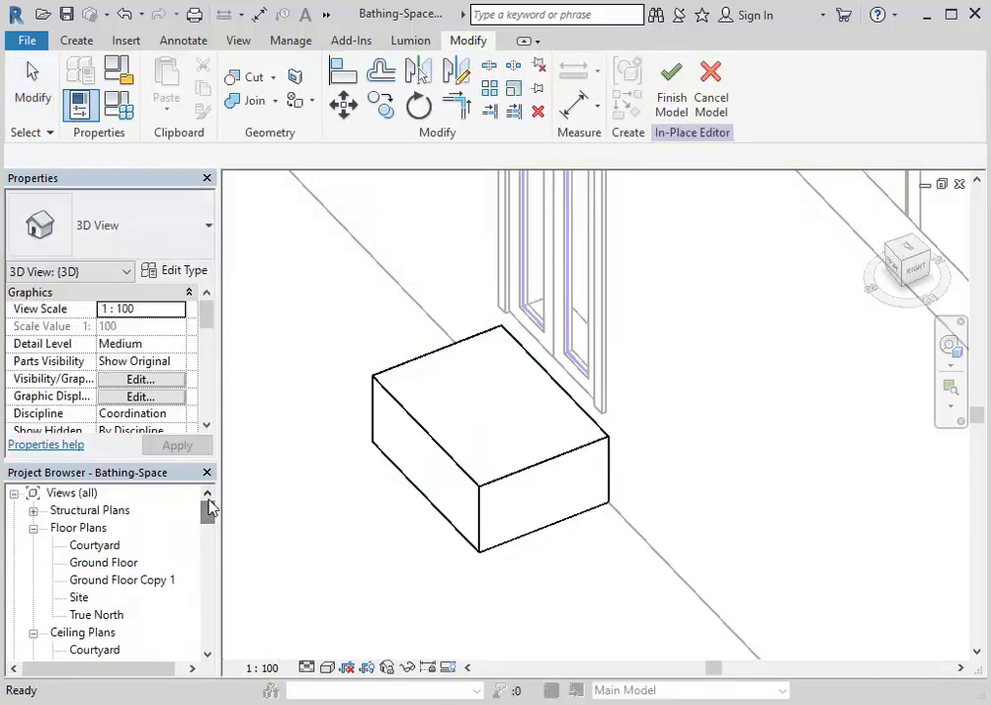
double_click(109, 545)
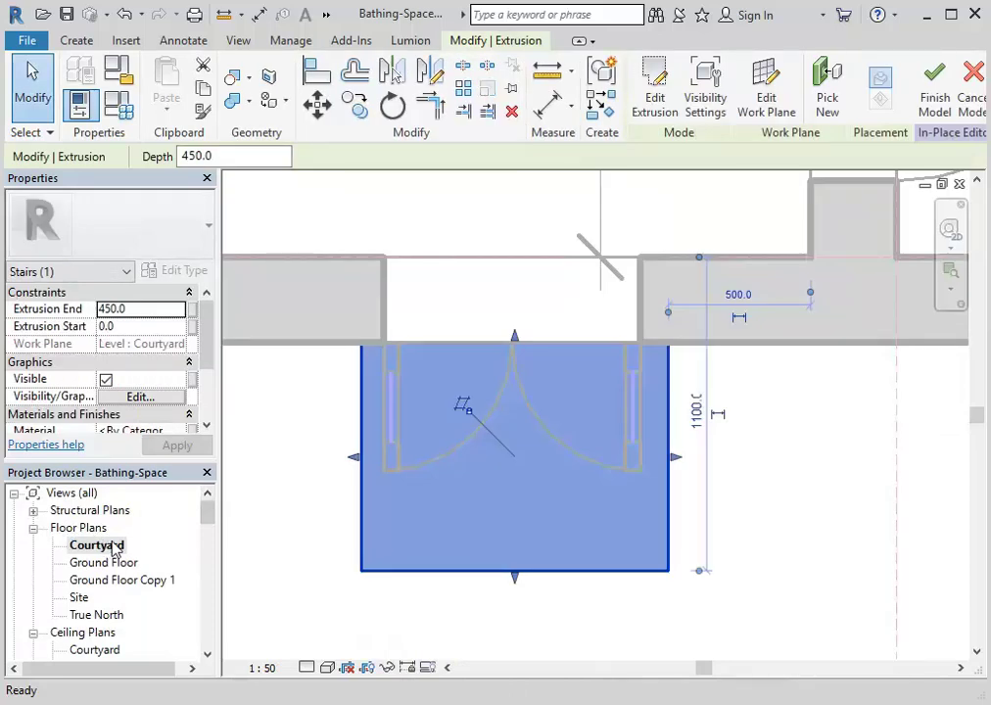
click(265, 531)
scroll(284, 515, down, 2)
middle_drag(289, 509, 306, 468)
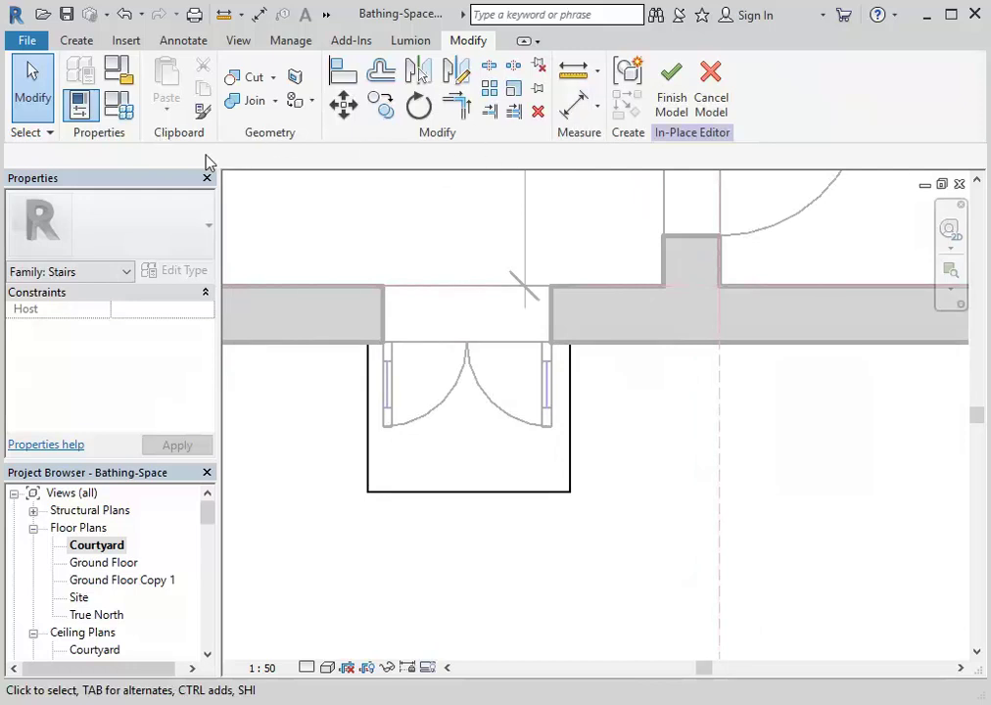
Step: Start a second extrusion and draw a 300 mm line straight outward from the landing's lower-left corner
click(66, 43)
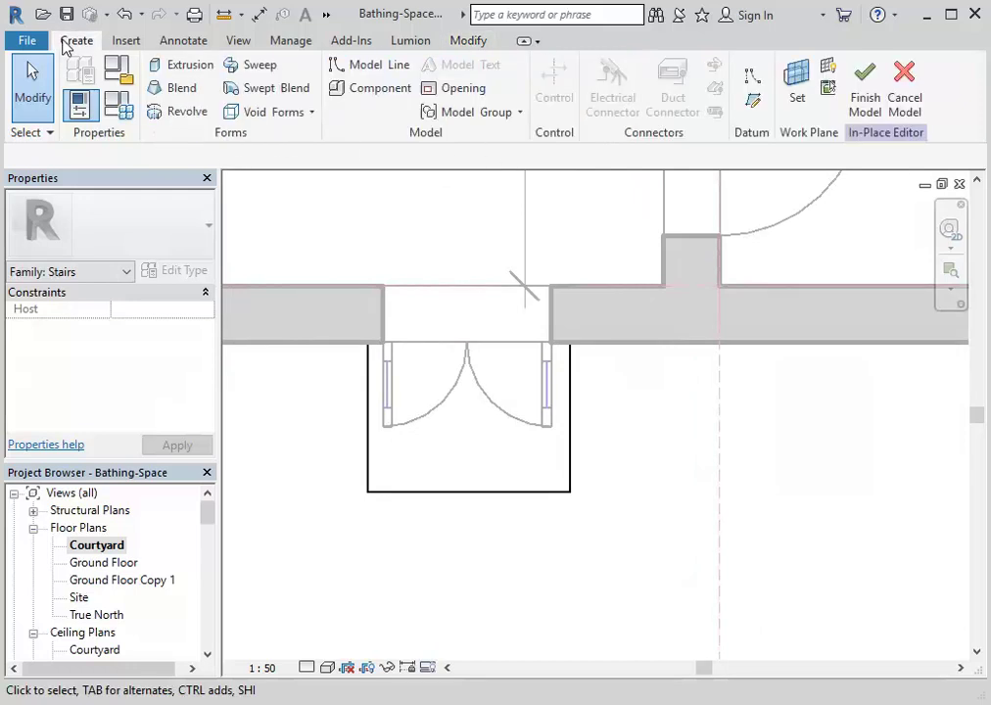
click(178, 67)
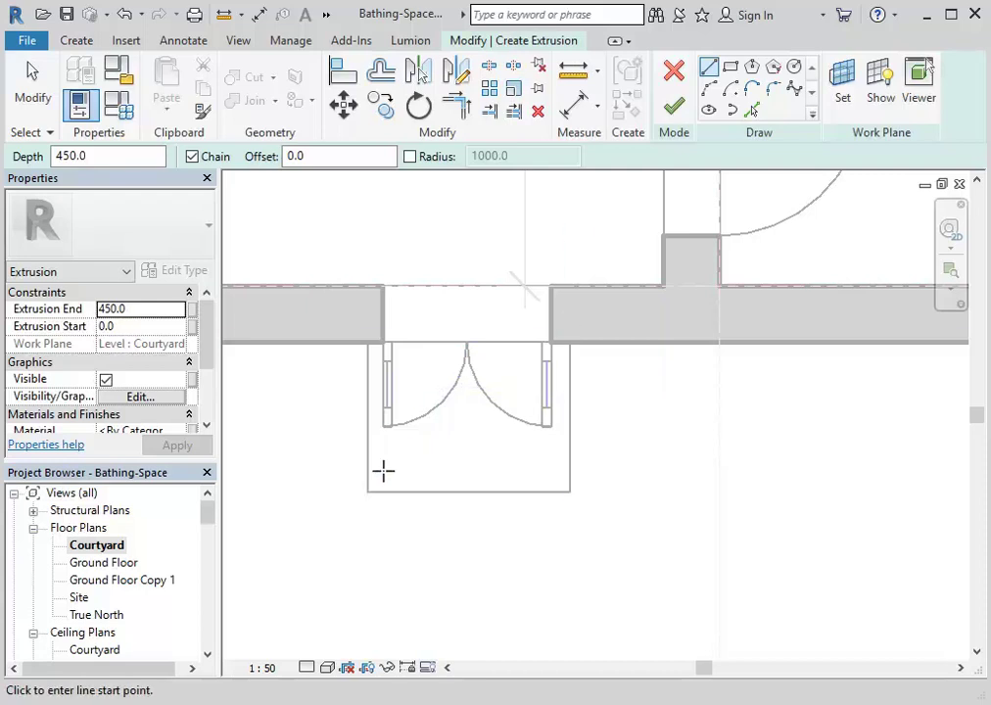
middle_drag(358, 557, 344, 514)
scroll(344, 514, up, 1)
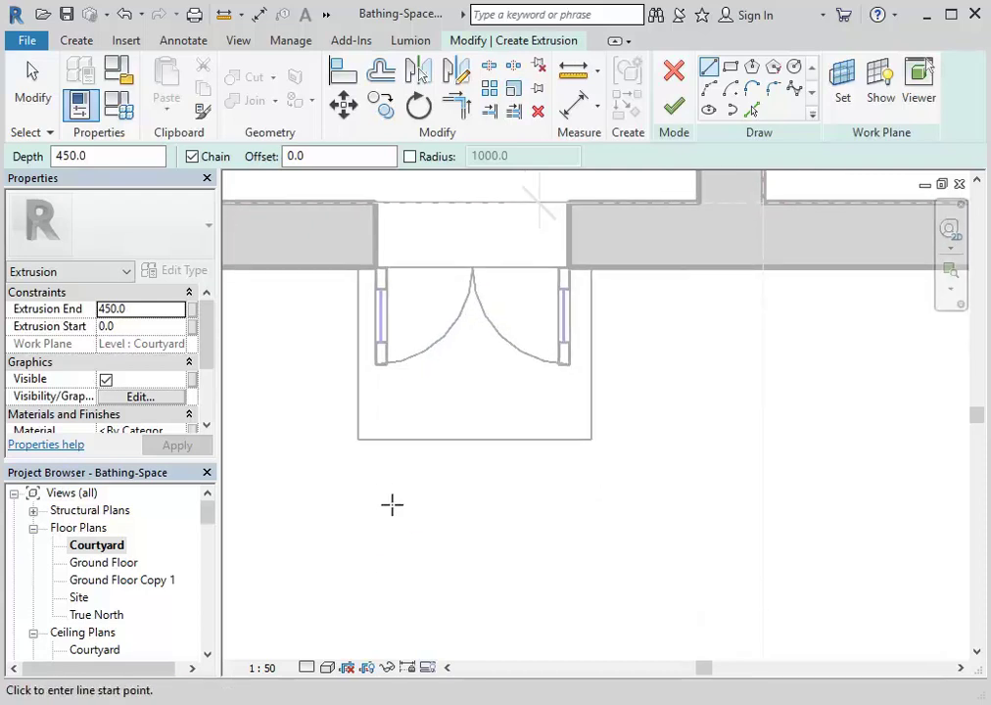
scroll(392, 506, up, 1)
click(352, 429)
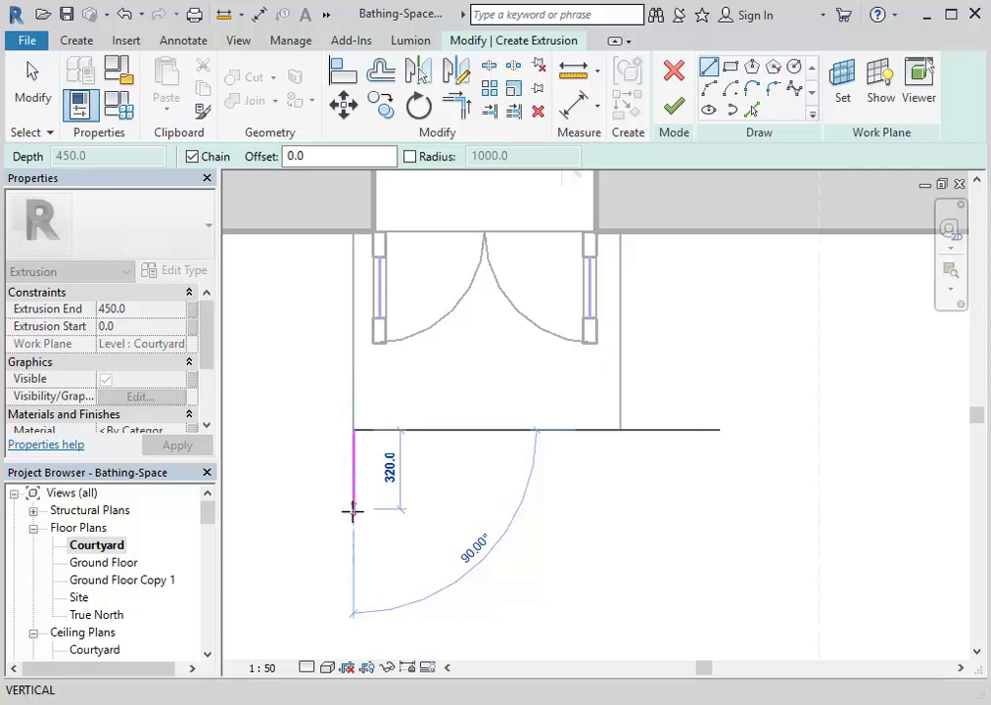
text(3)
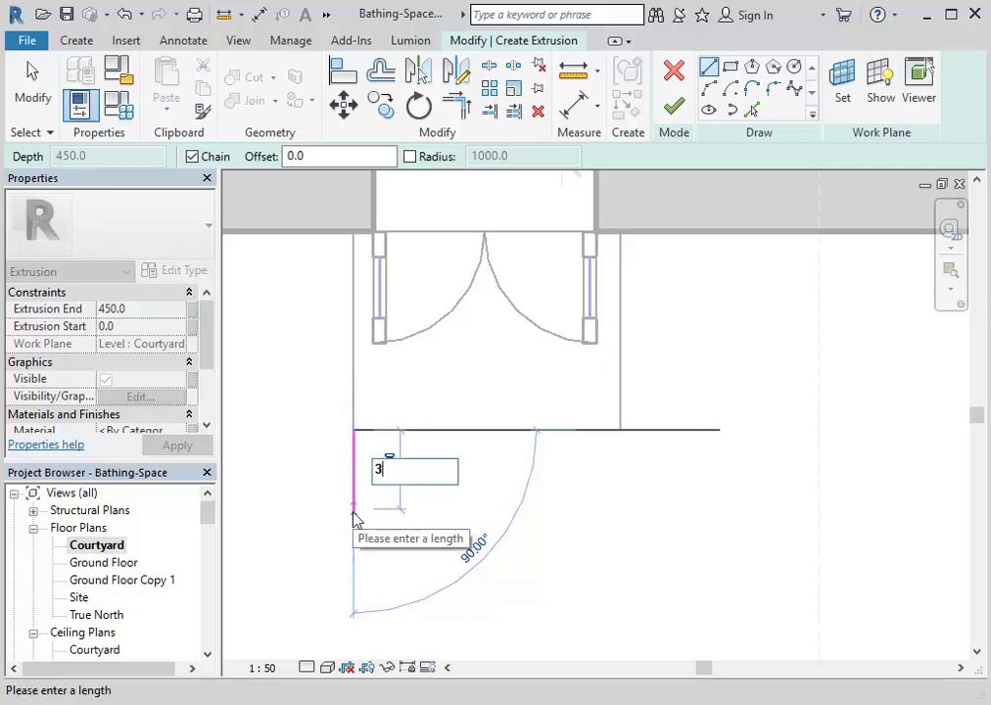
text(00)
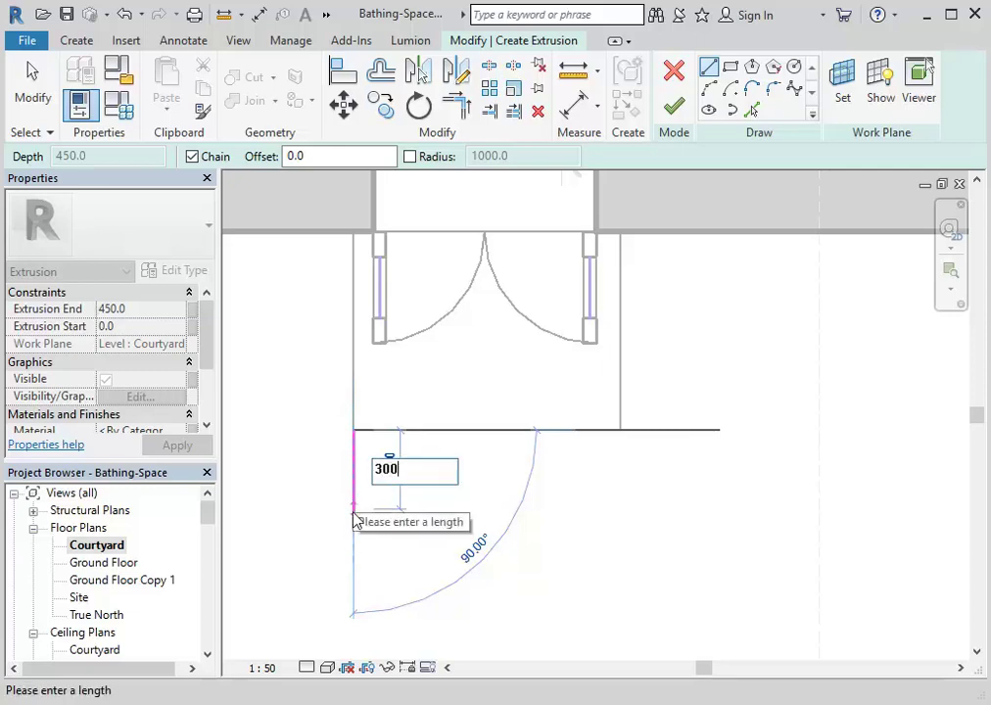
key(Return)
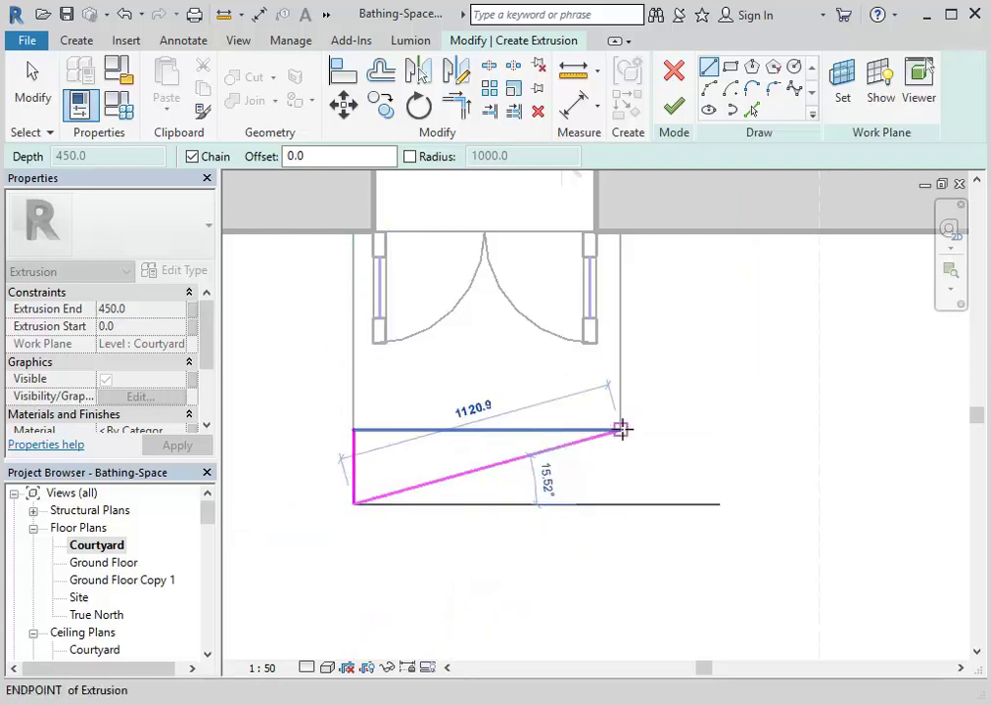
Step: Complete the step's rectangle across the full landing width, closing it along the landing's front edge
scroll(621, 503, up, 2)
click(621, 503)
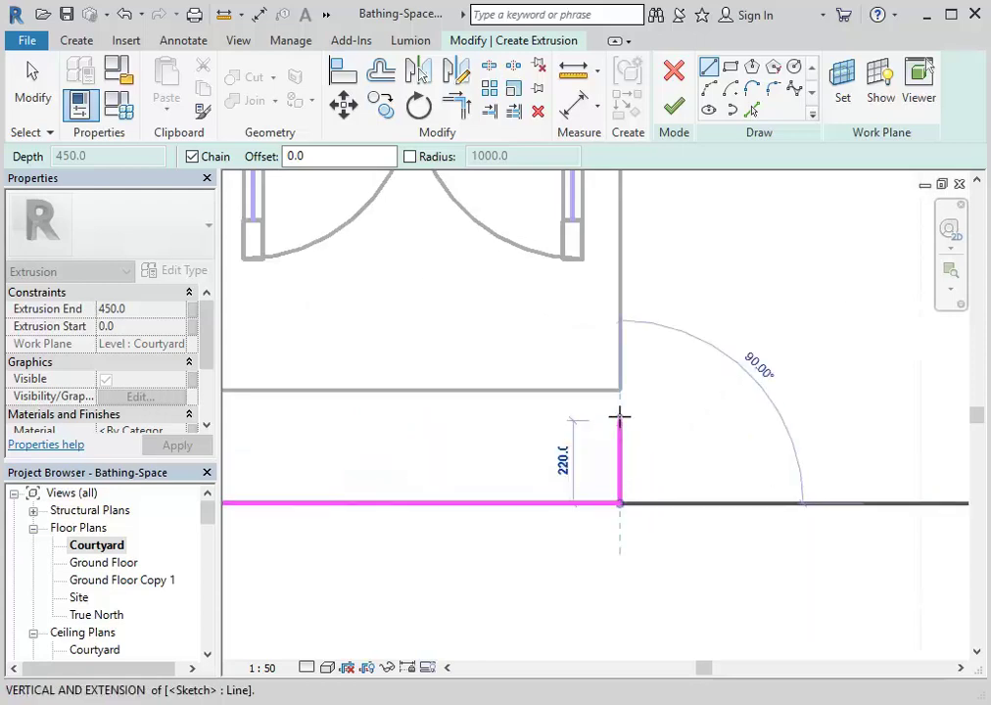
click(619, 390)
scroll(627, 421, down, 2)
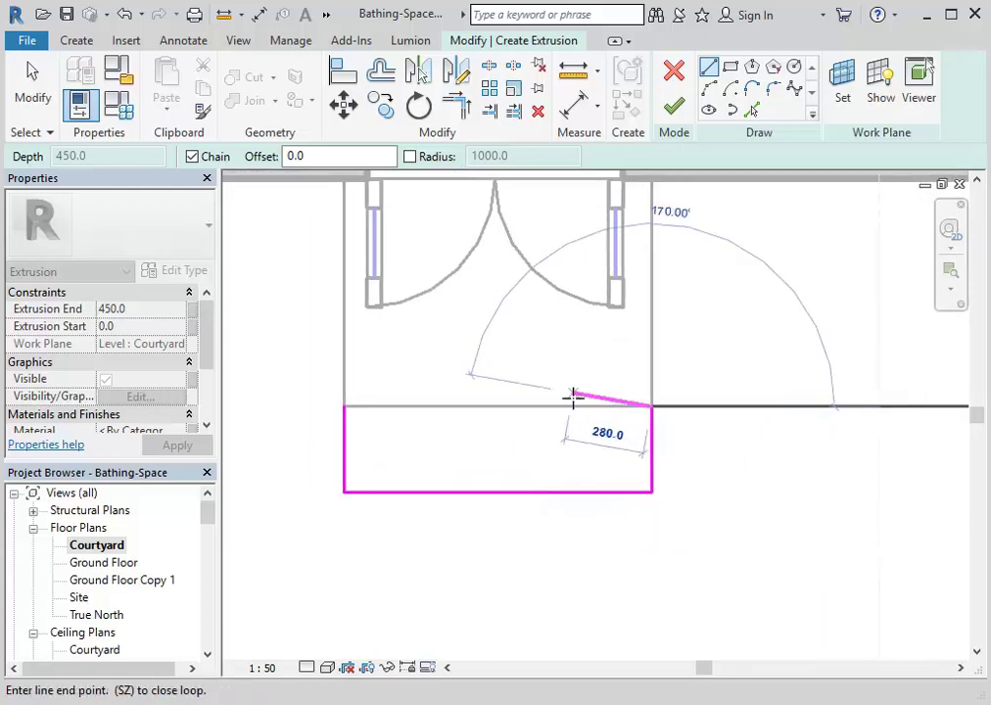
click(343, 406)
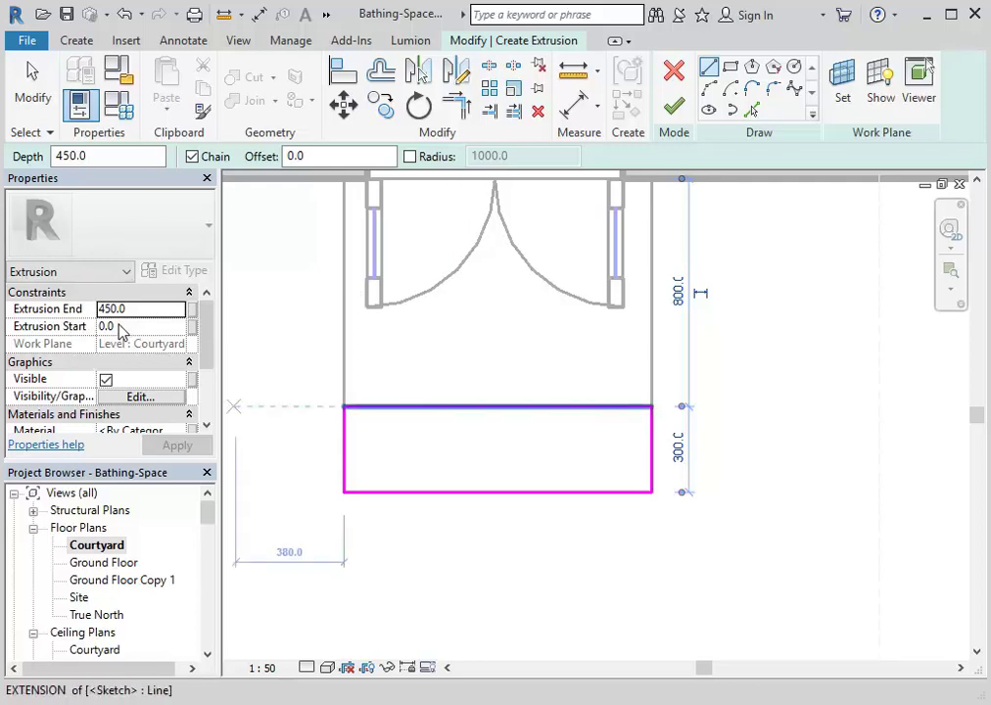
Step: Set the middle step's Extrusion End to 300 mm, finish the extrusion and deselect it
click(150, 310)
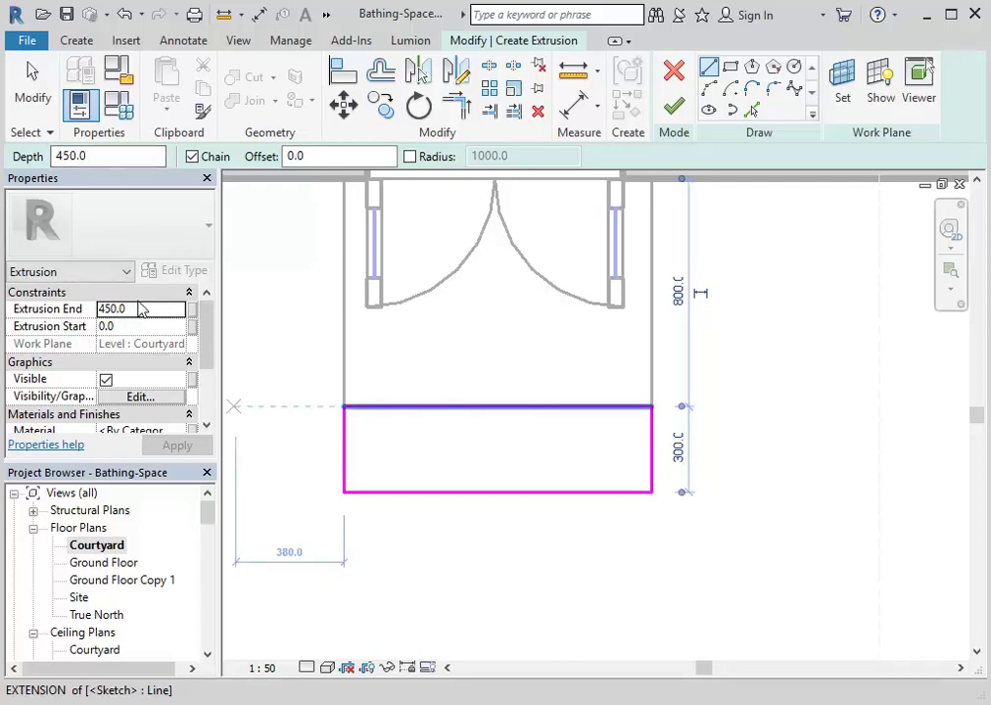
click(153, 309)
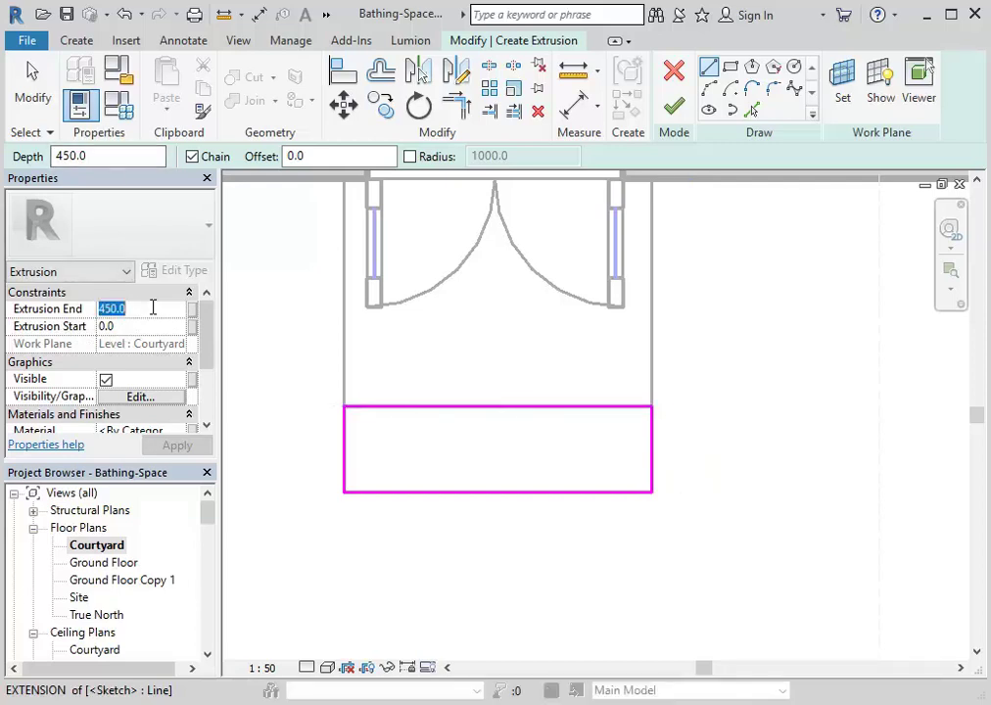
text(300)
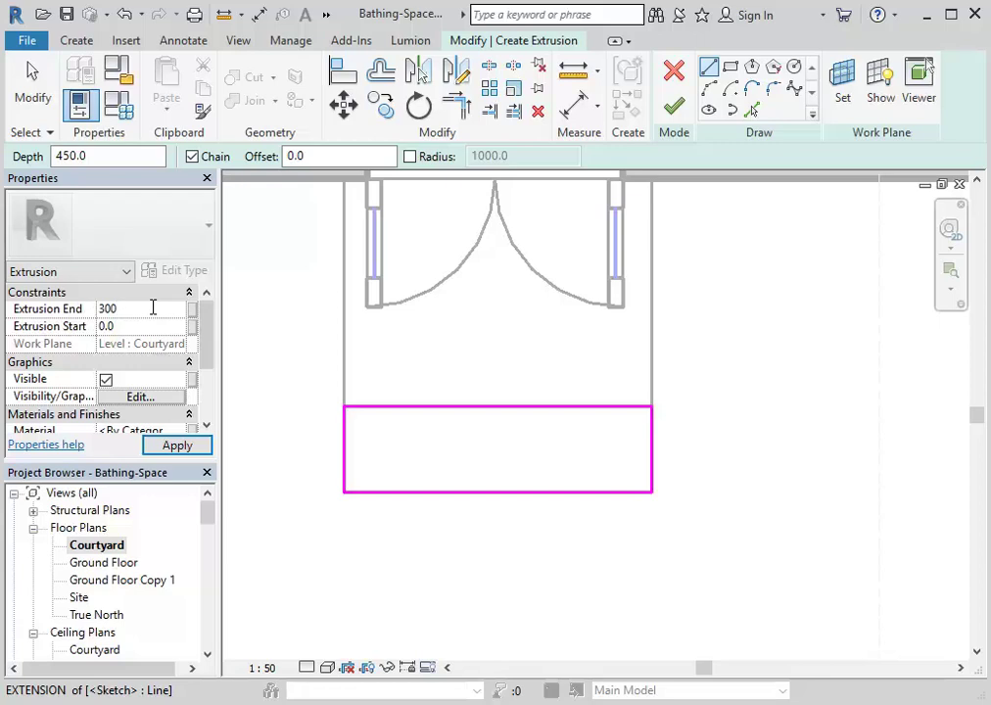
key(Return)
middle_drag(410, 370, 418, 411)
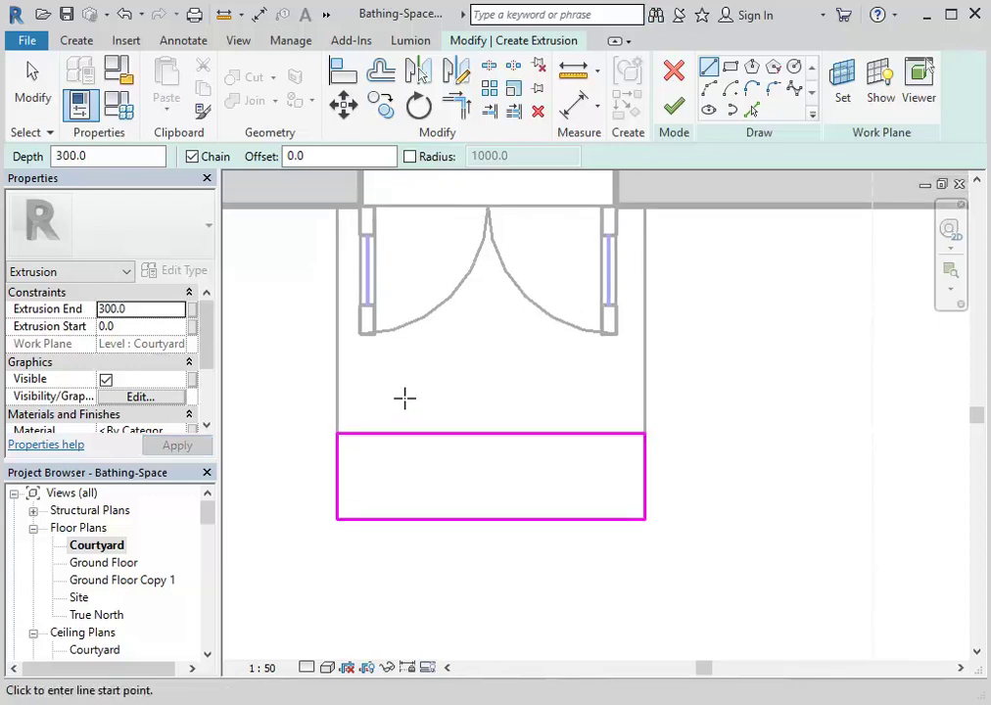
click(672, 114)
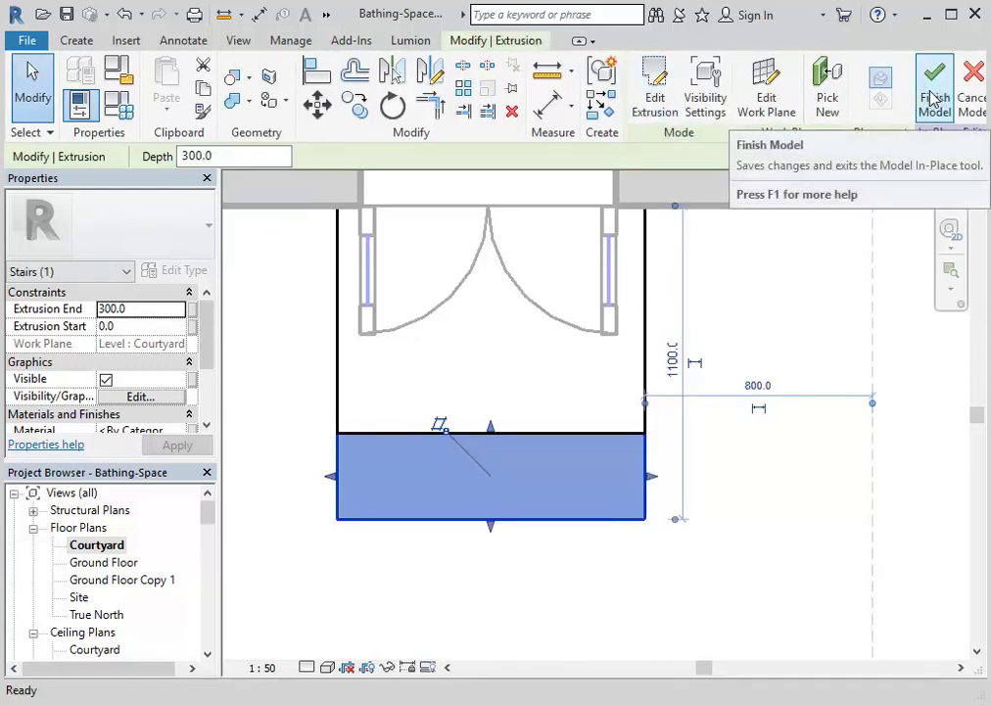
click(284, 385)
Step: Start a third extrusion and draw a closed rectangle 300 mm deep outward from the middle step's front edge, across its full width
middle_drag(284, 385, 362, 345)
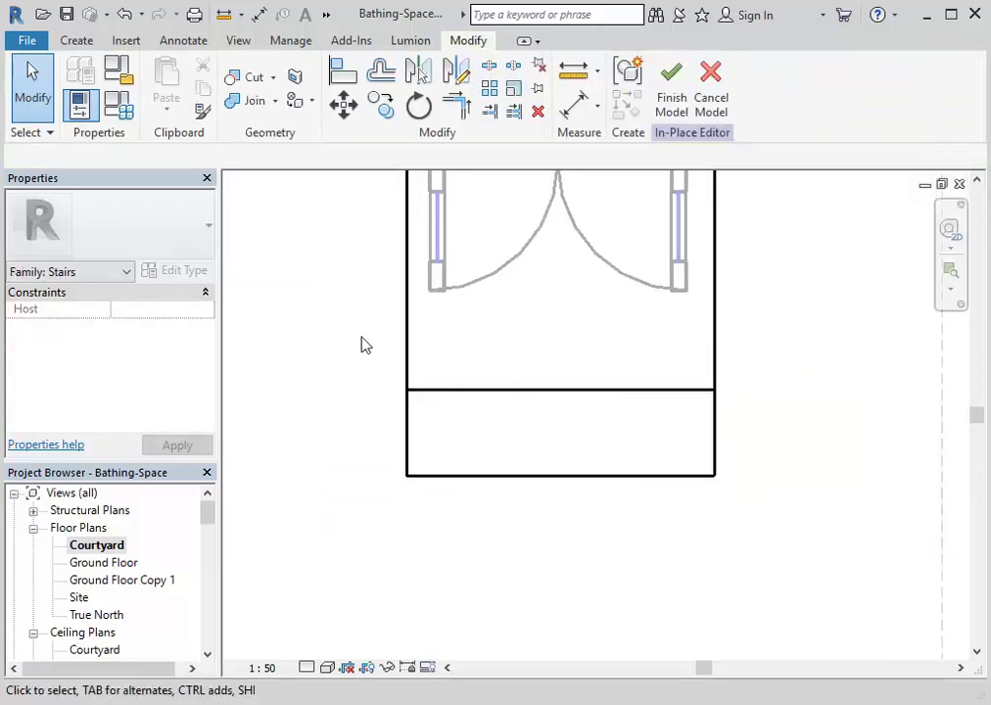
click(77, 42)
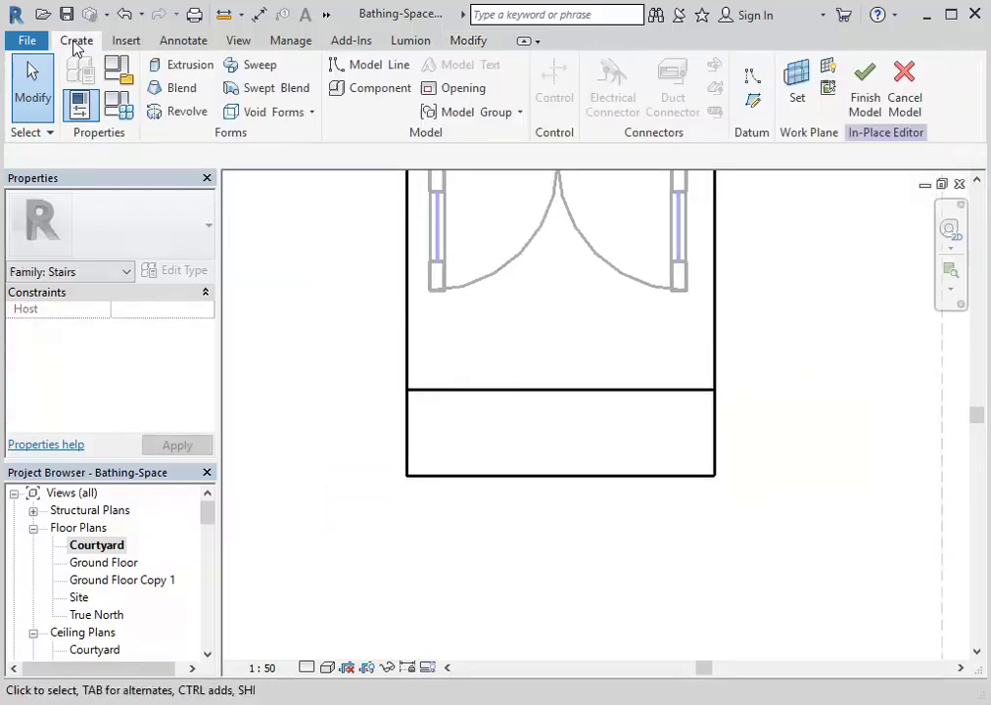
click(152, 65)
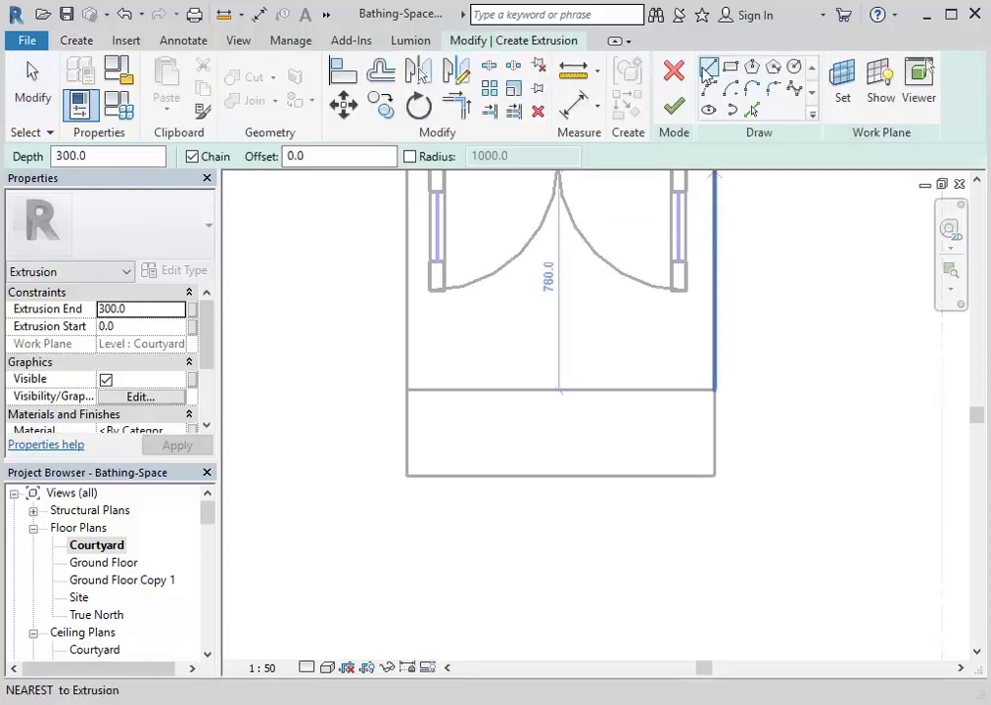
click(407, 476)
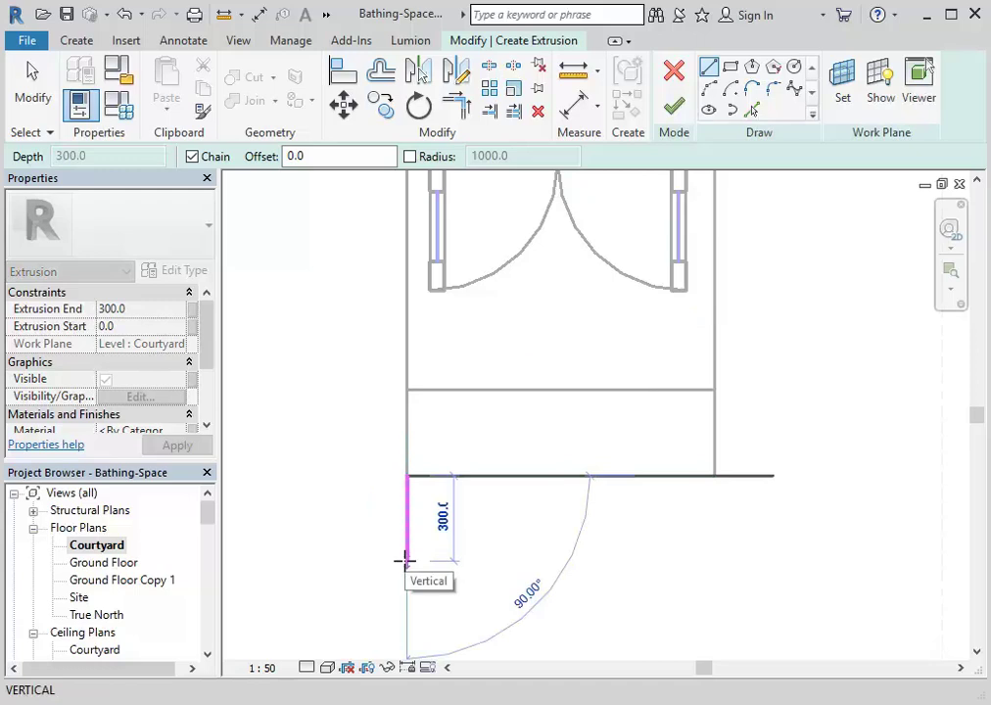
click(407, 561)
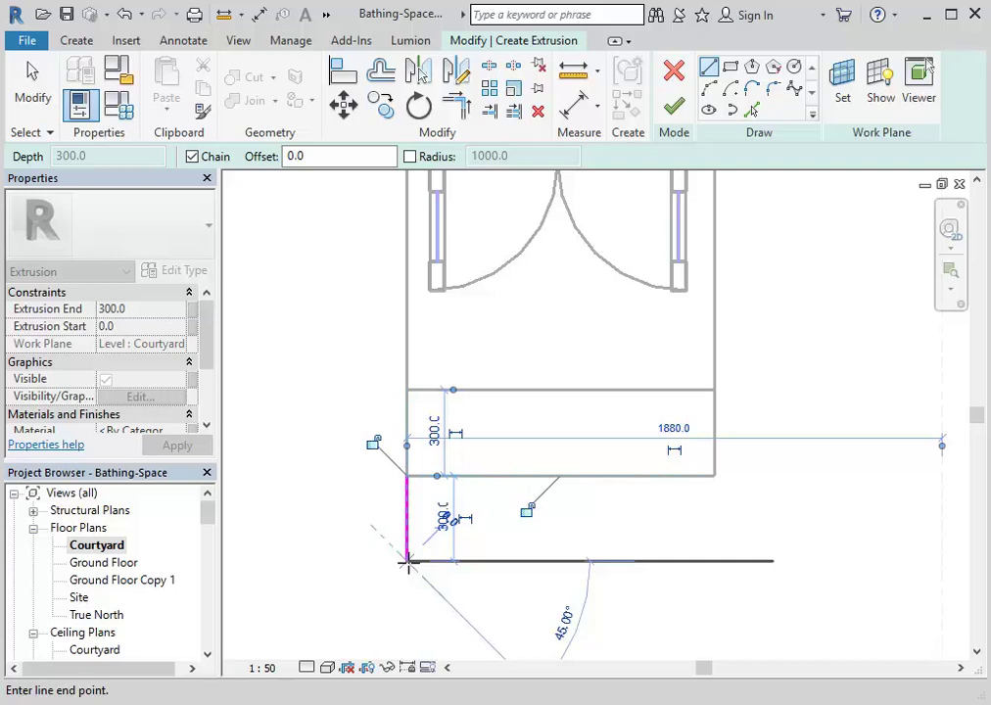
click(408, 561)
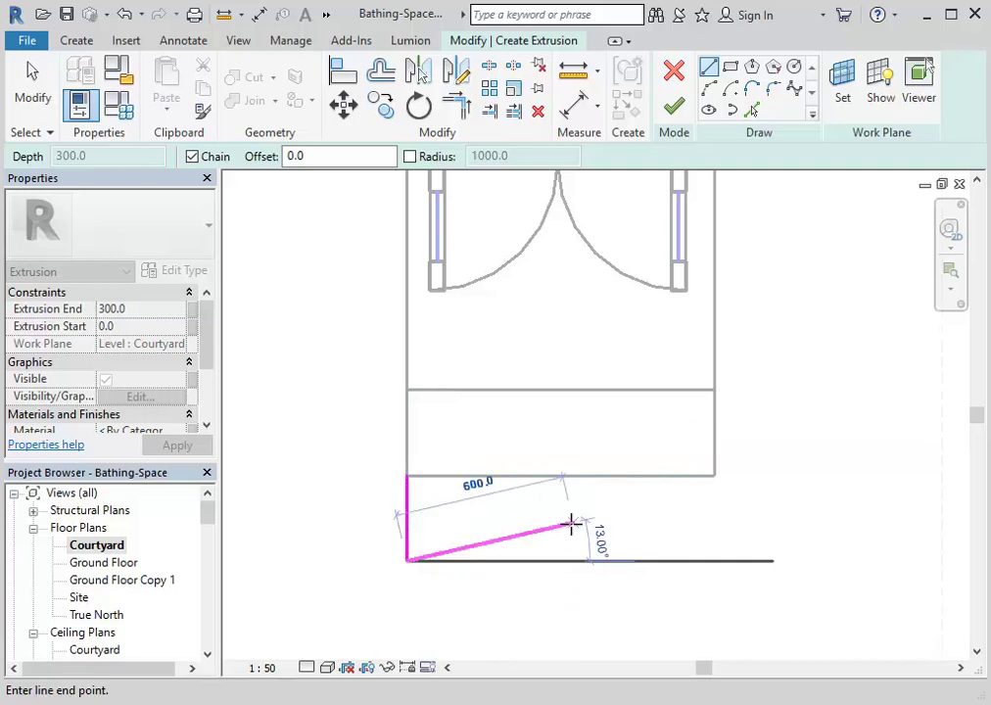
click(715, 562)
click(715, 476)
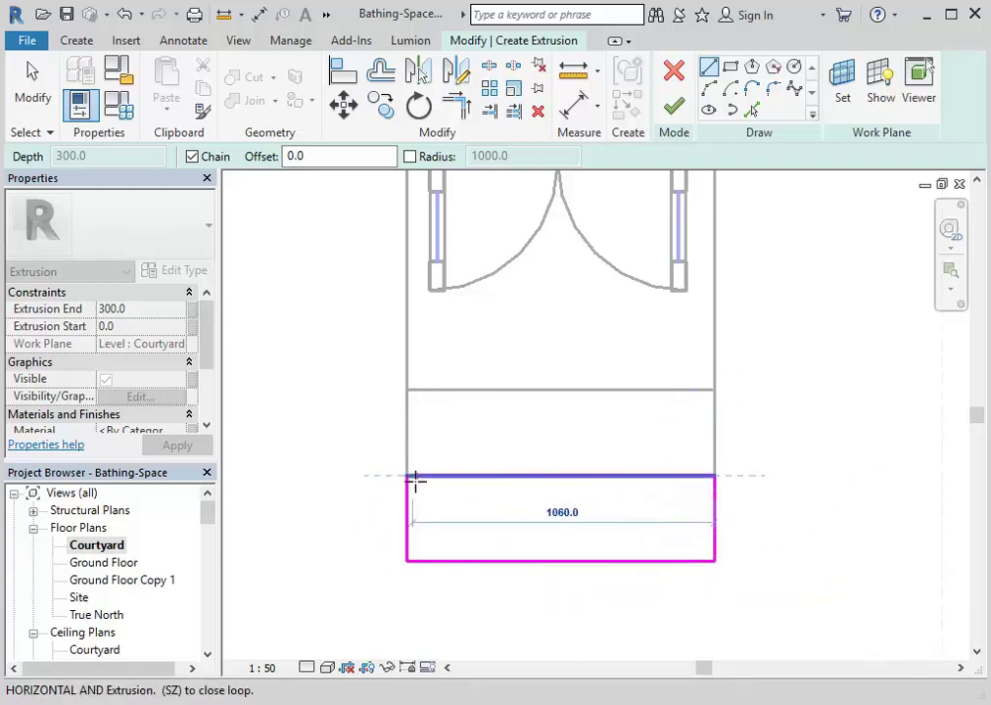
click(407, 476)
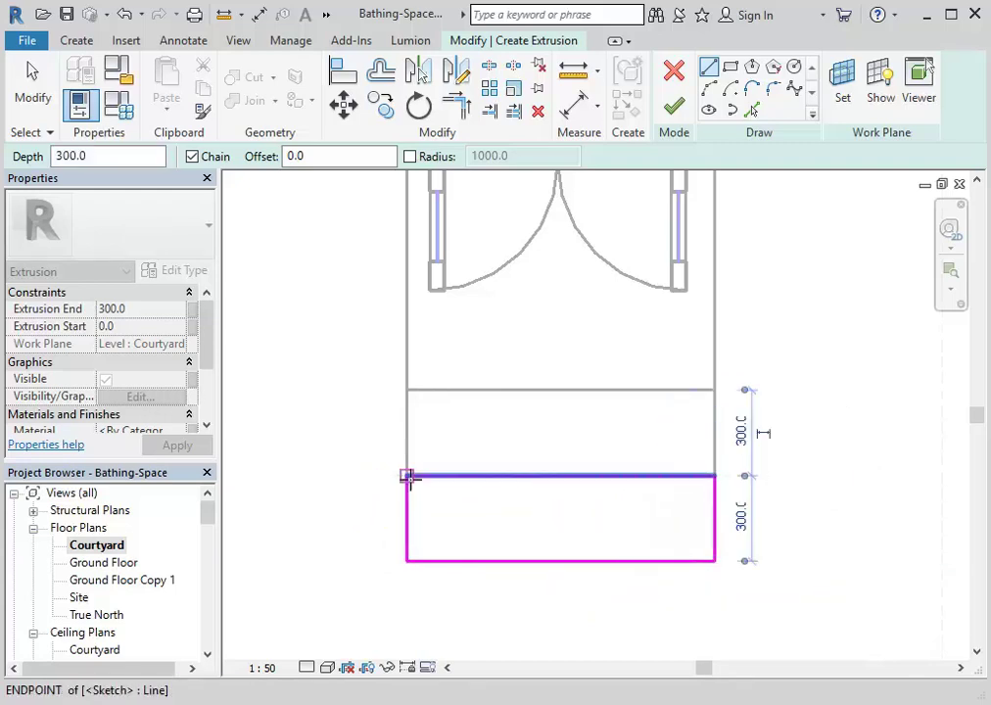
Step: Set the lowest step's Extrusion End to 150 mm
click(143, 310)
text(150)
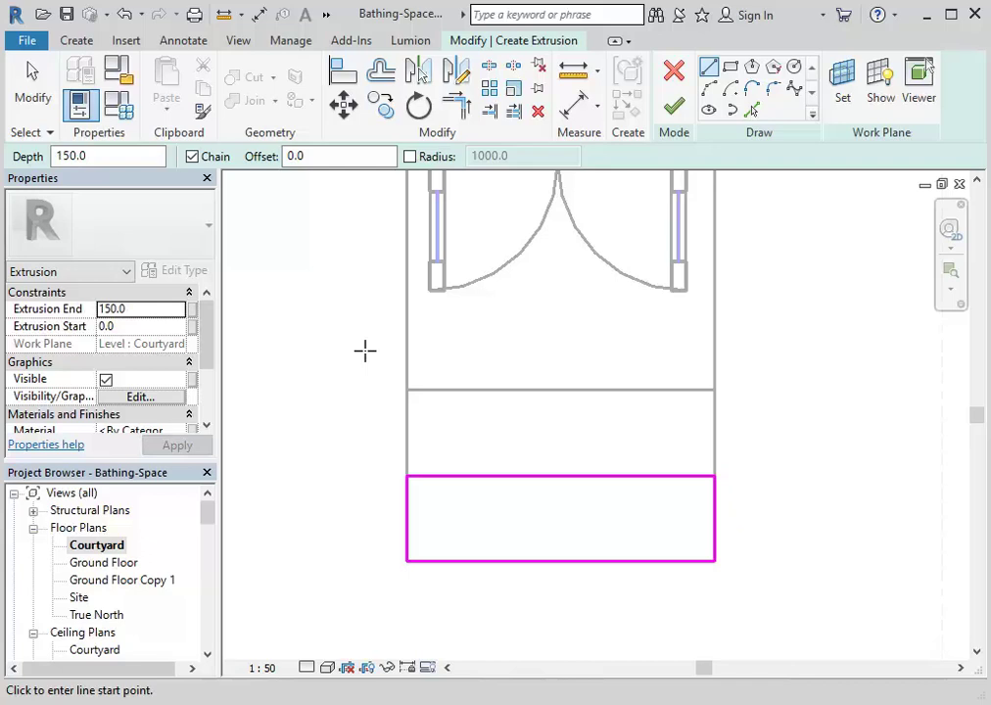
mouse_move(365, 350)
middle_down()
mouse_move(366, 336)
mouse_move(336, 321)
mouse_move(353, 387)
mouse_move(410, 371)
middle_up()
scroll(350, 325, down, 1)
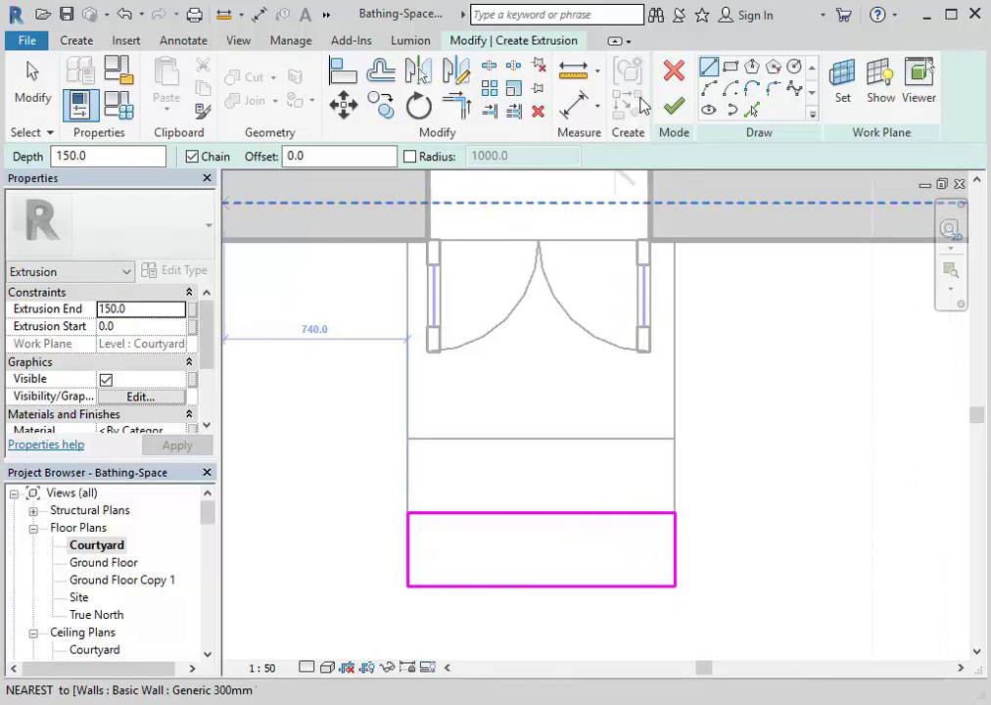
click(78, 40)
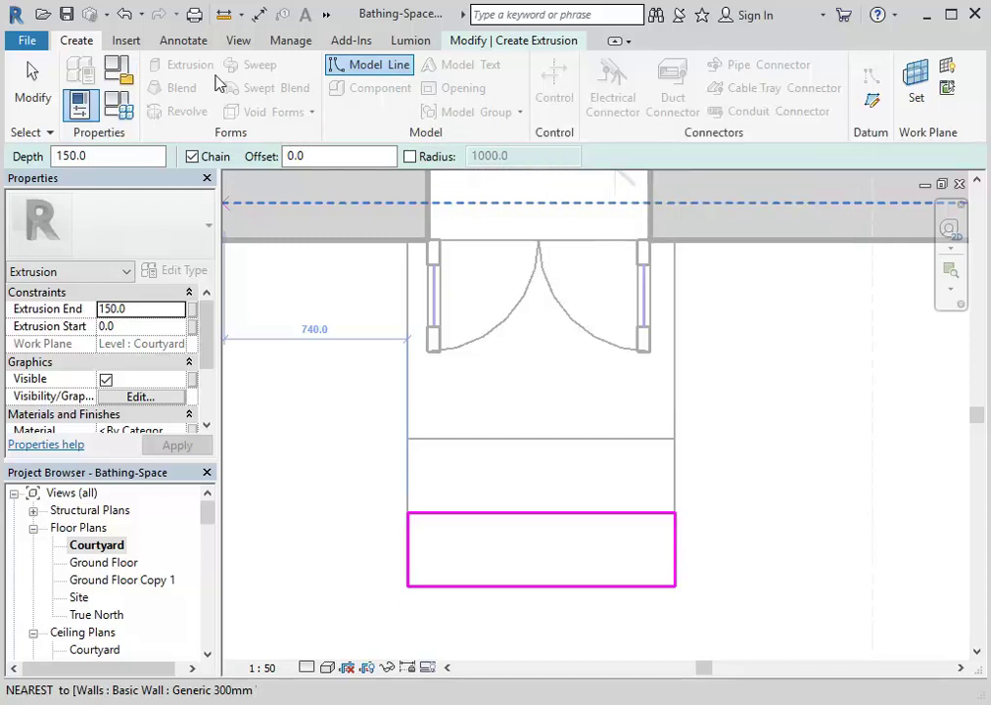
click(498, 44)
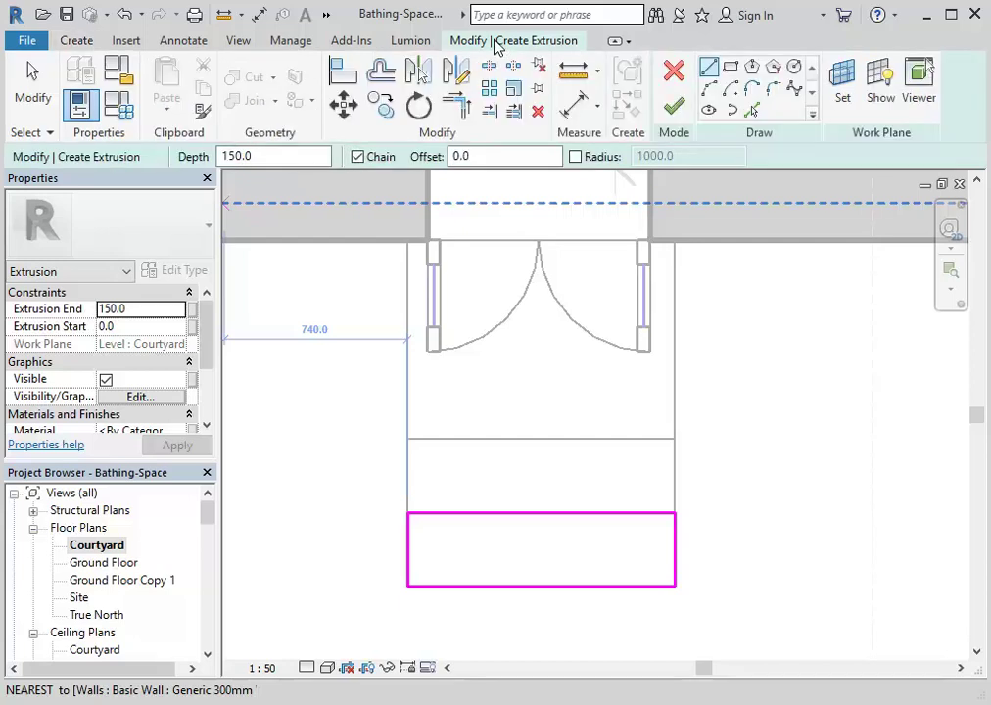
click(75, 41)
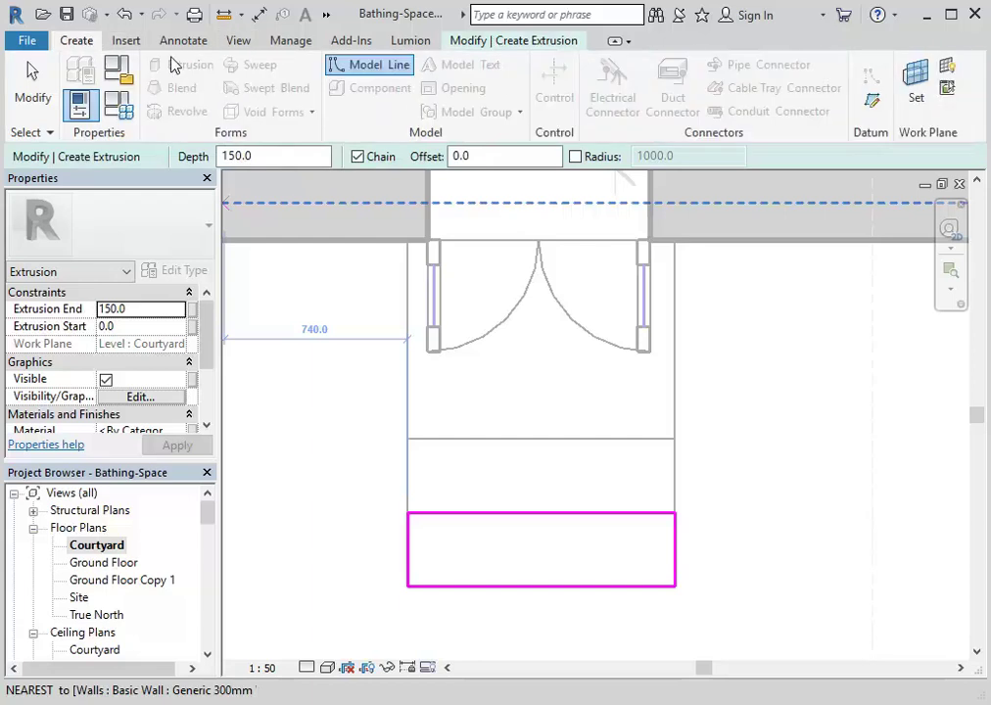
click(516, 46)
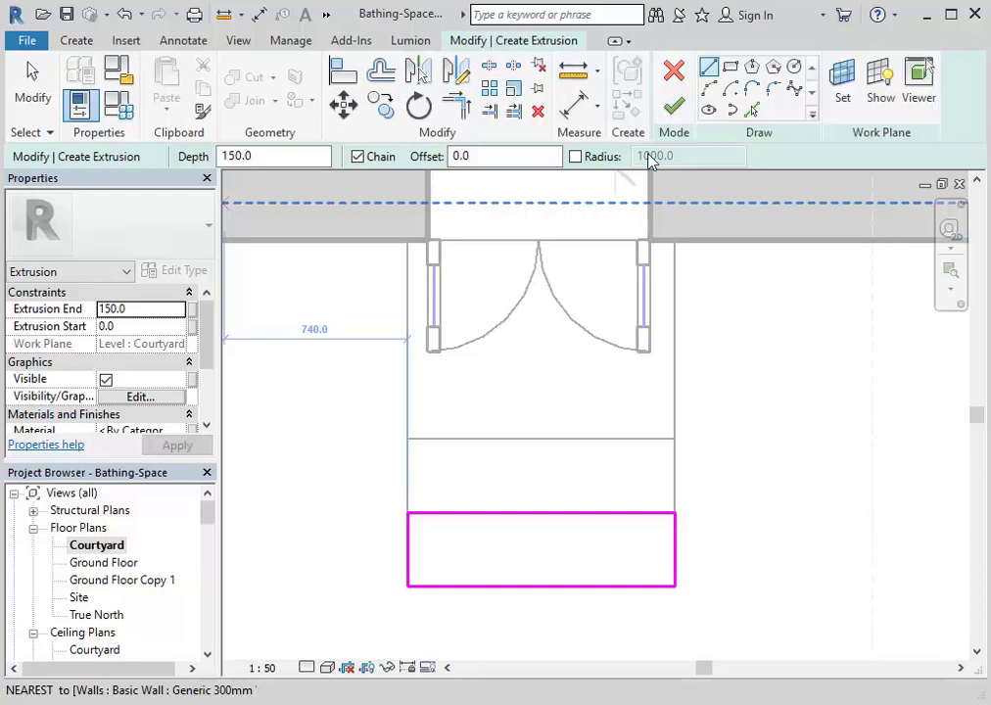
Step: Finish the lowest step's extrusion and inspect the deselected landing and steps in the {3D} view
click(676, 106)
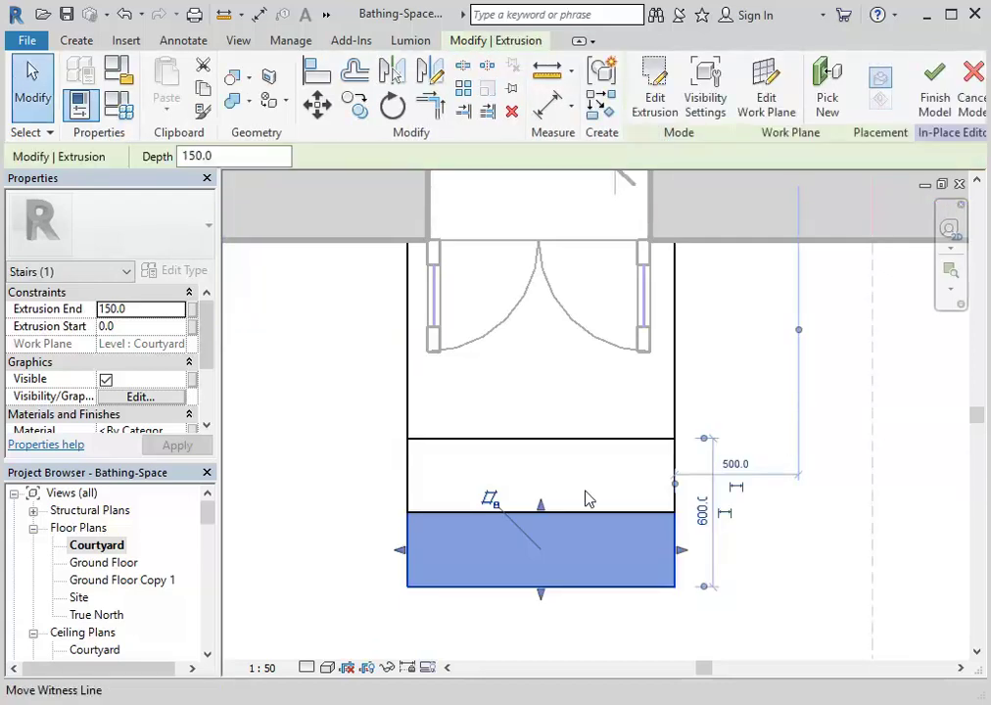
drag(205, 511, 208, 538)
double_click(81, 562)
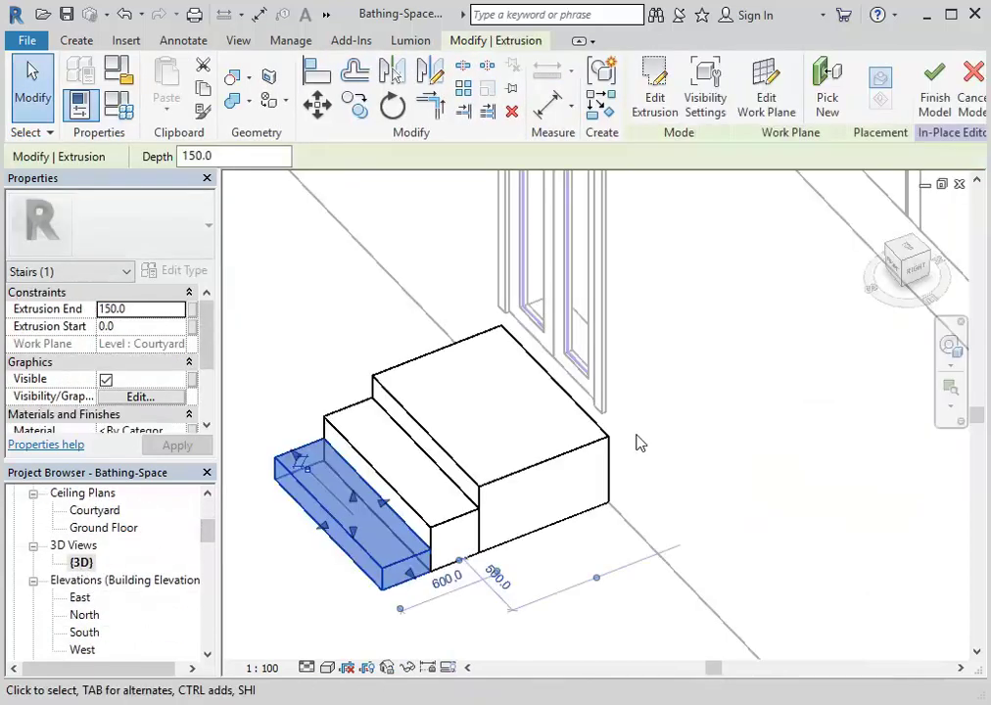
click(305, 387)
shift+middle_drag(306, 387, 316, 313)
scroll(312, 326, up, 1)
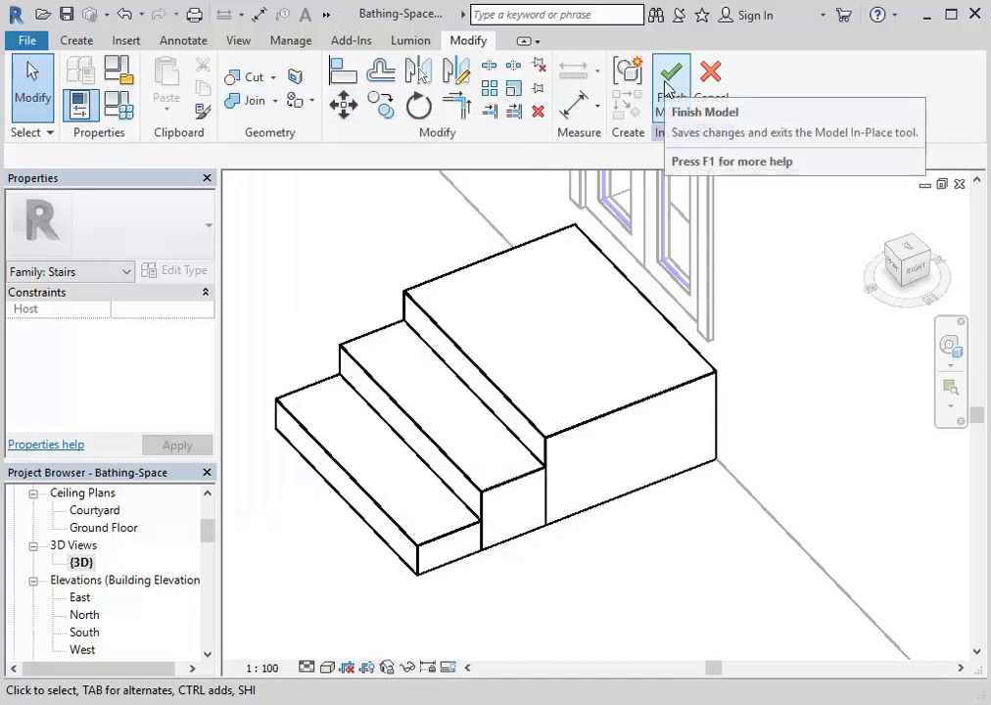
Step: Join the landing's geometry with the middle step, and the resulting solid with the lowest step
click(251, 101)
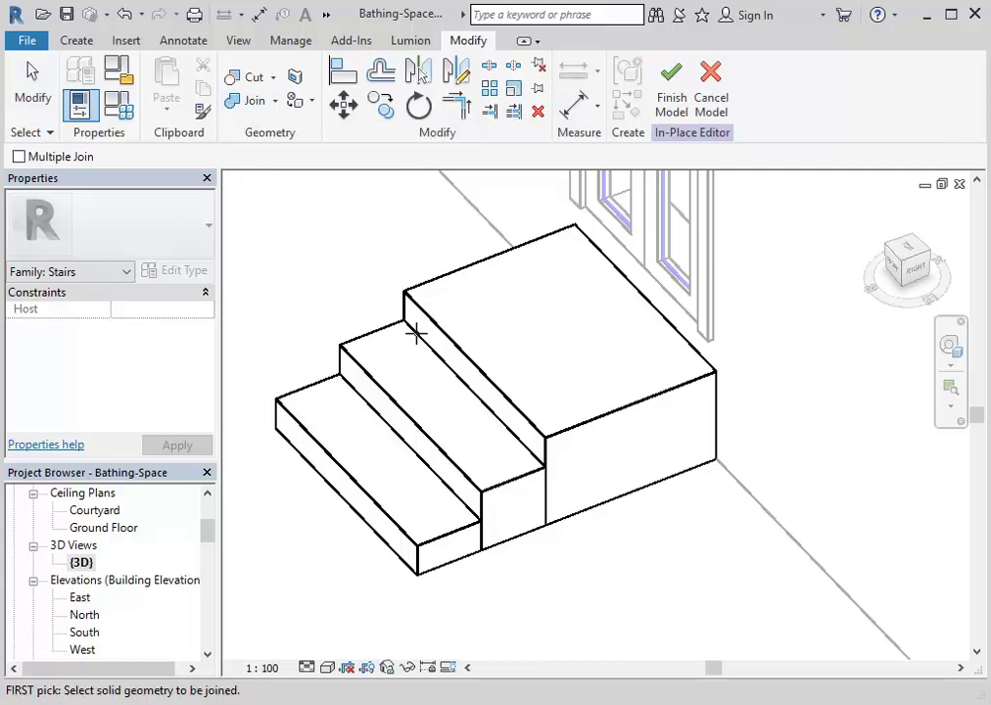
click(587, 419)
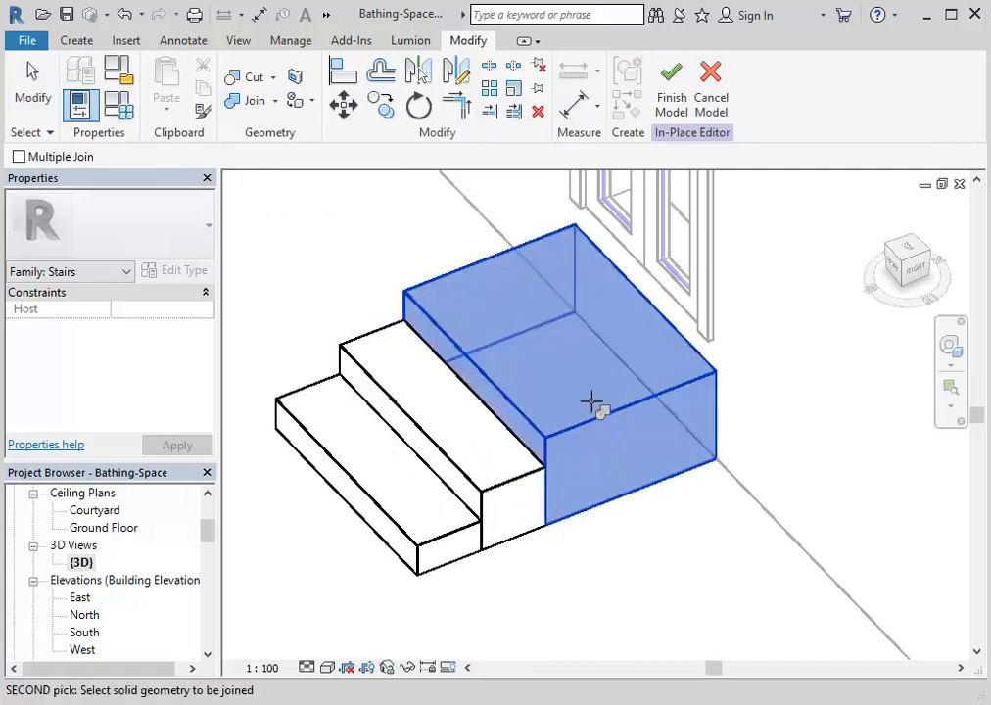
click(515, 483)
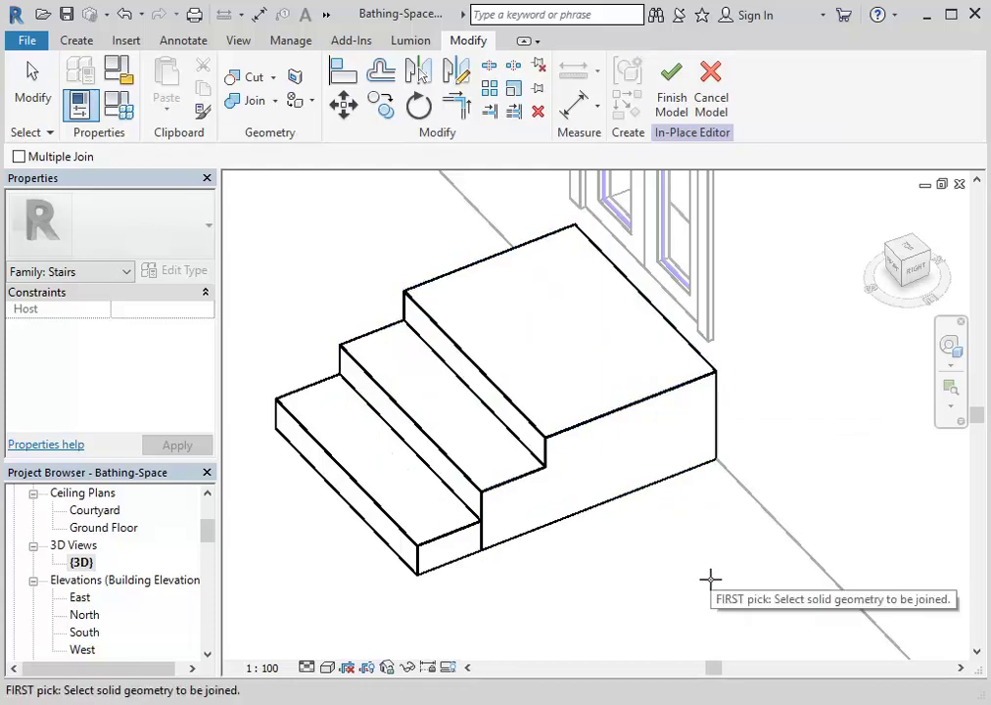
click(506, 477)
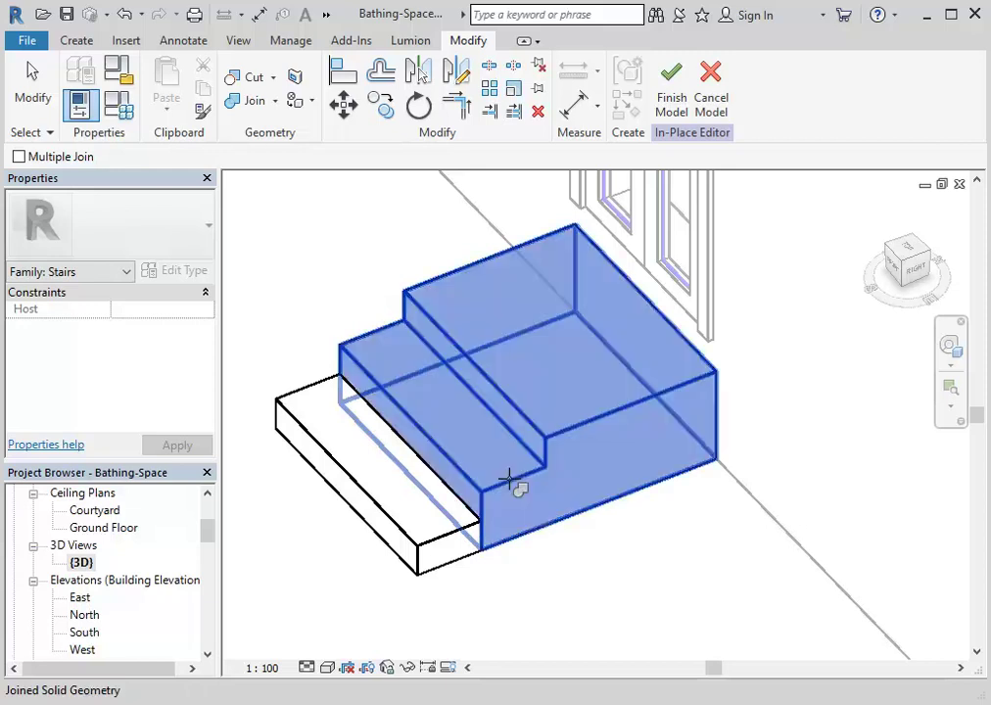
click(443, 534)
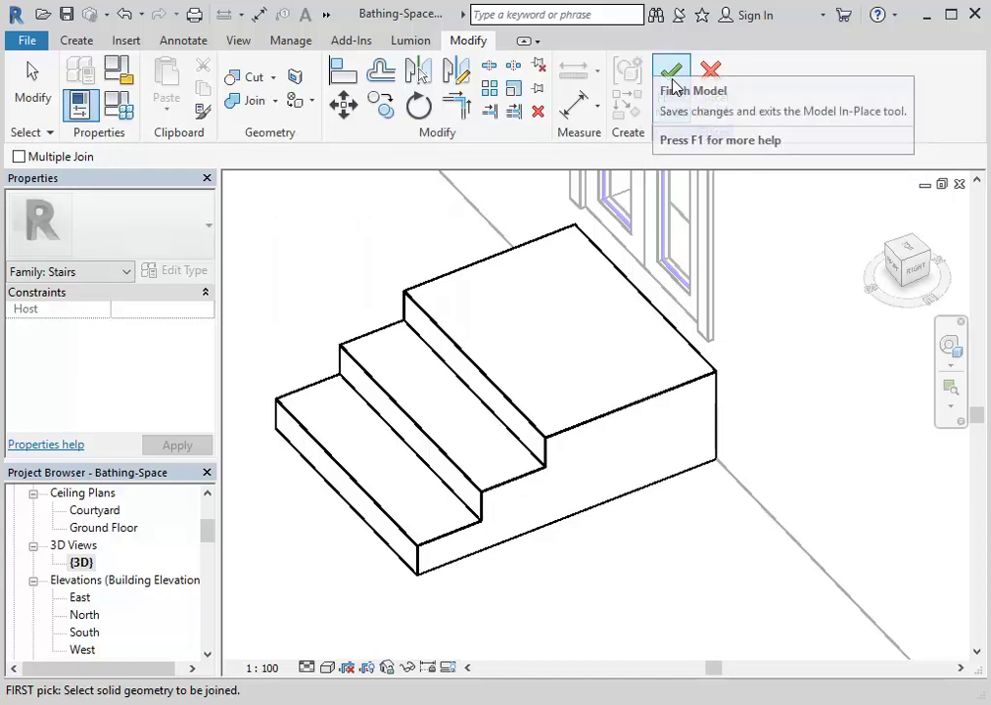
Step: Finish the in-place stairs model and save the Bathing-Space project
click(674, 90)
scroll(497, 287, down, 1)
middle_drag(498, 287, 403, 315)
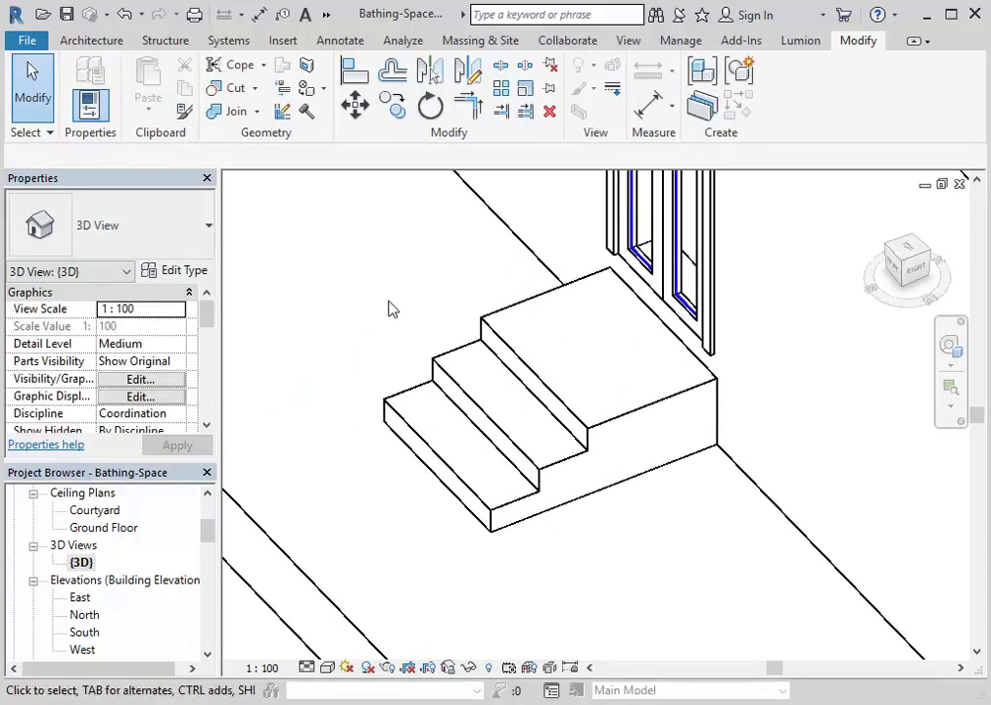
click(66, 16)
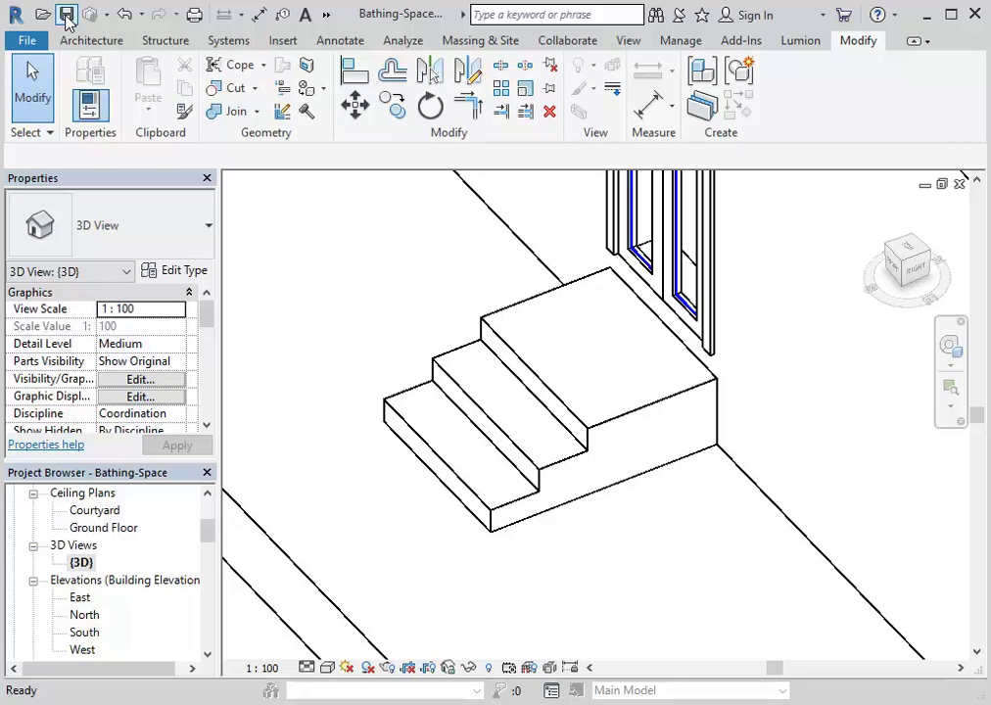
scroll(368, 299, down, 5)
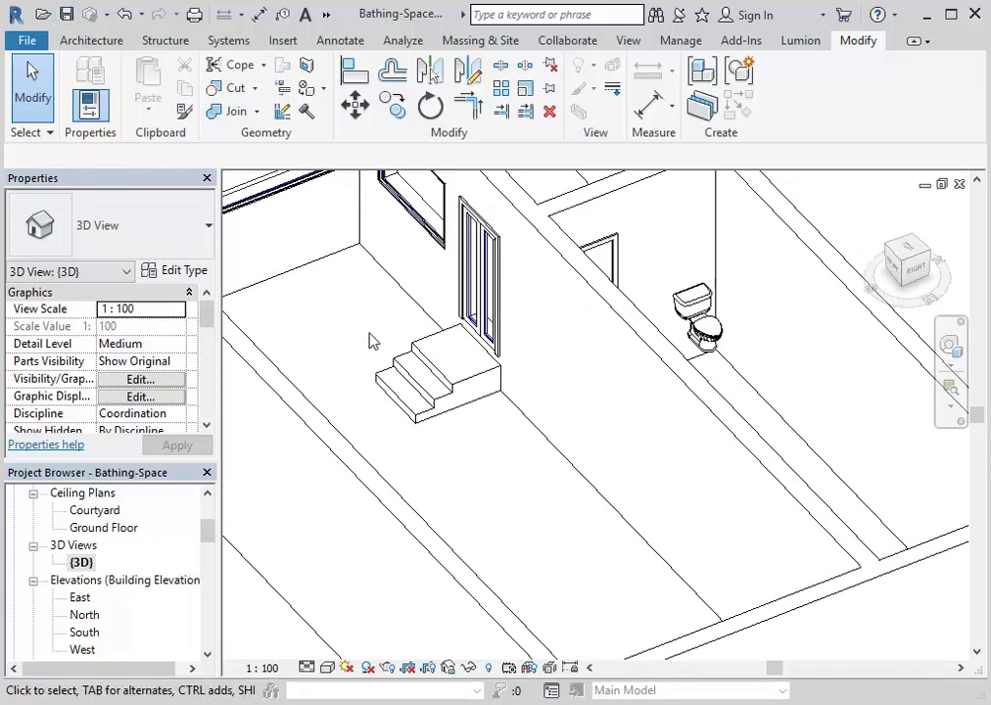
shift+middle_drag(367, 346, 356, 416)
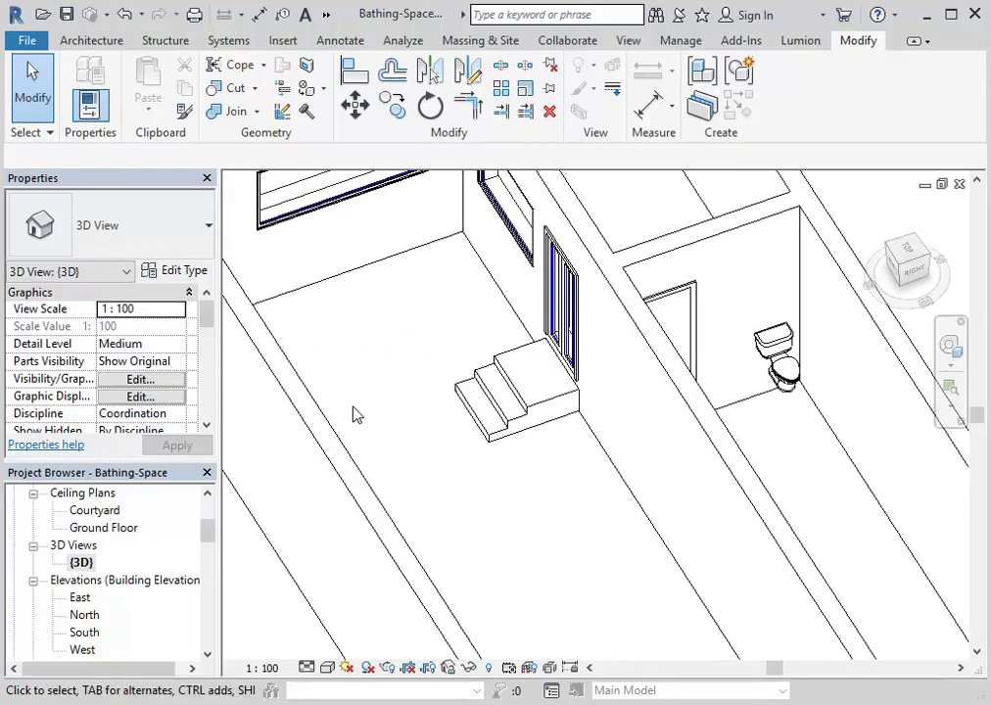